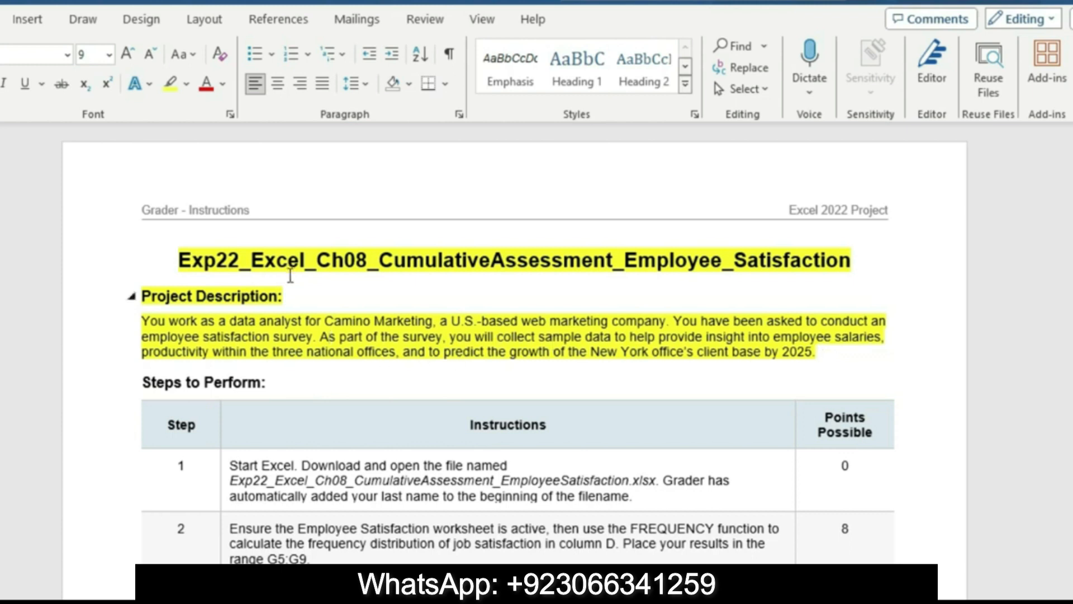
Remove the yellow highlighting from the document title and the Project Description section
left_click_drag(178, 260, 858, 360)
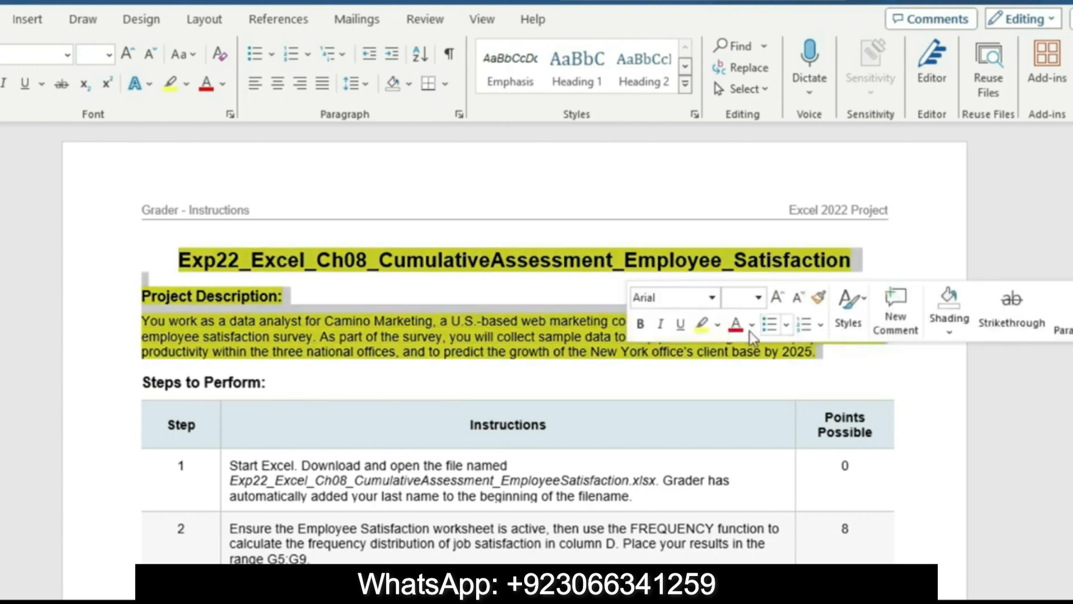
left_click(718, 325)
left_click(745, 435)
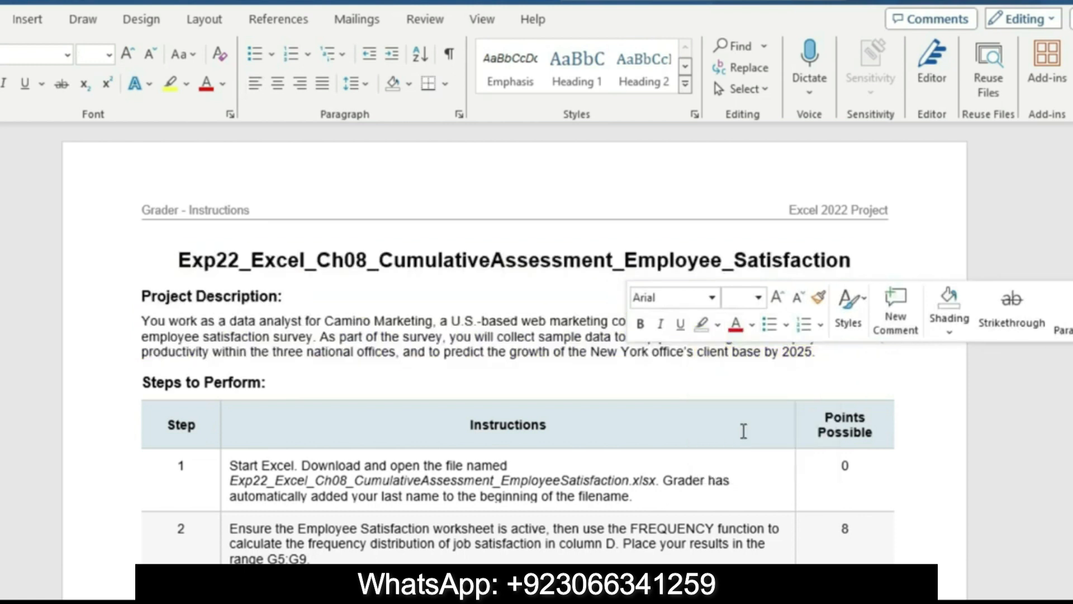
Highlight the step 1 instruction in the Steps to Perform table in yellow
left_click(232, 492)
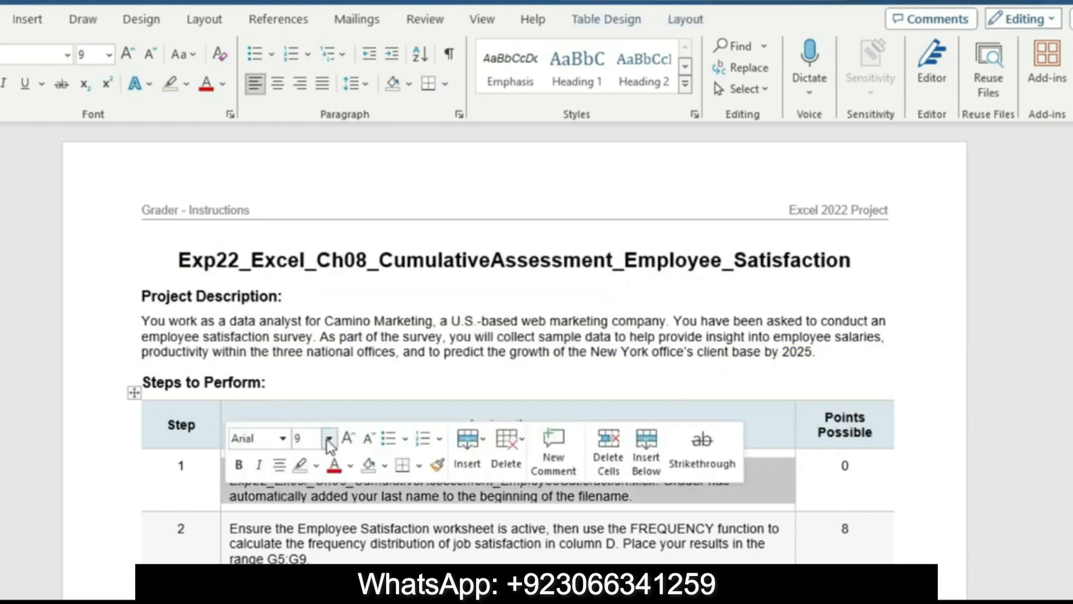
left_click(316, 467)
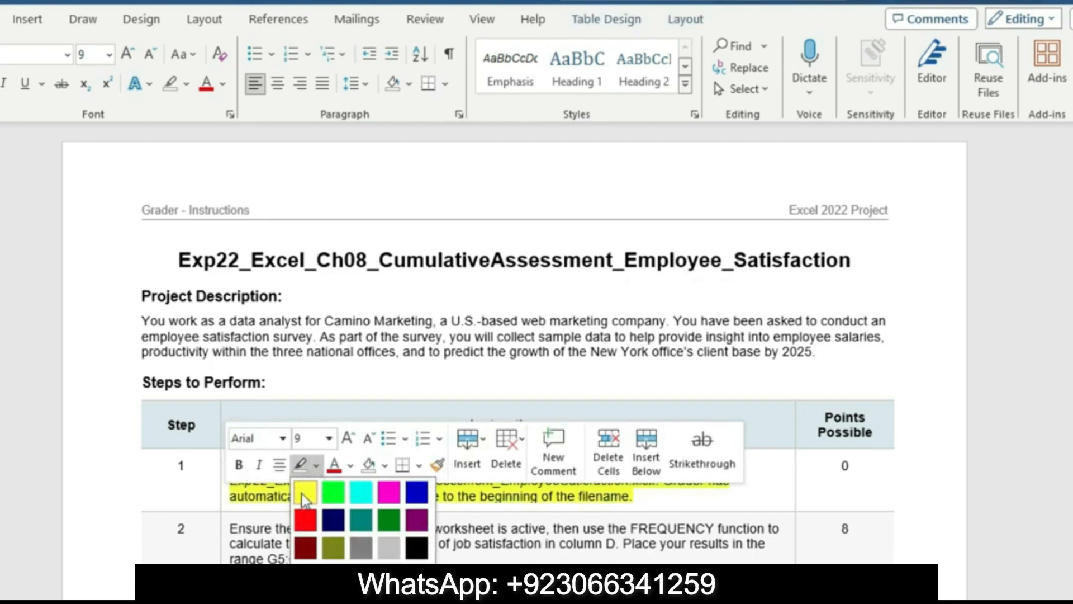
left_click(305, 493)
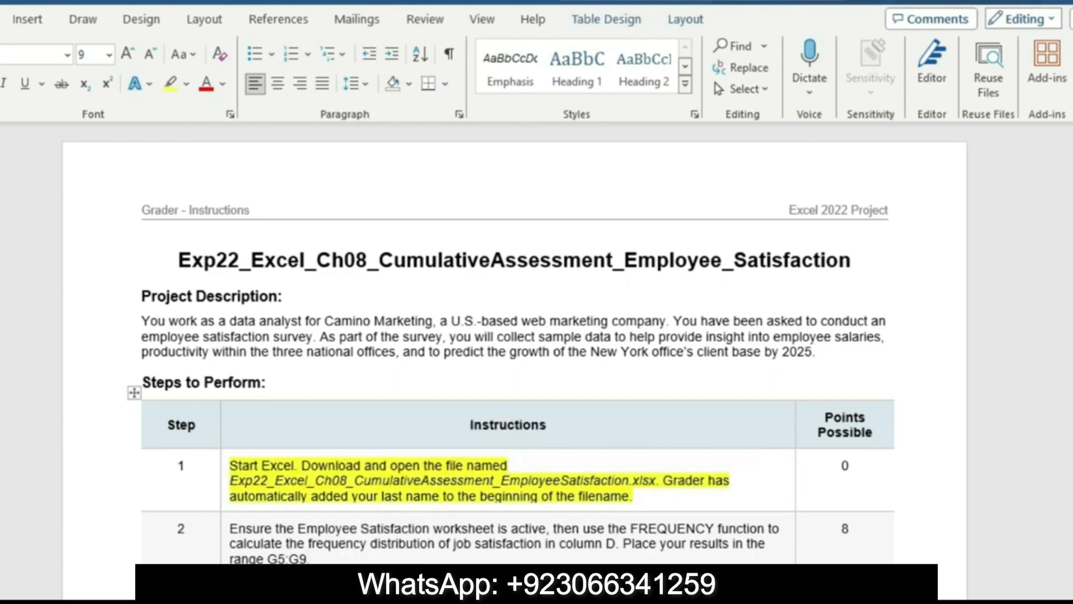
Remove the highlight color from the step 1 instruction about opening the workbook
scroll(518, 335, "down", 3)
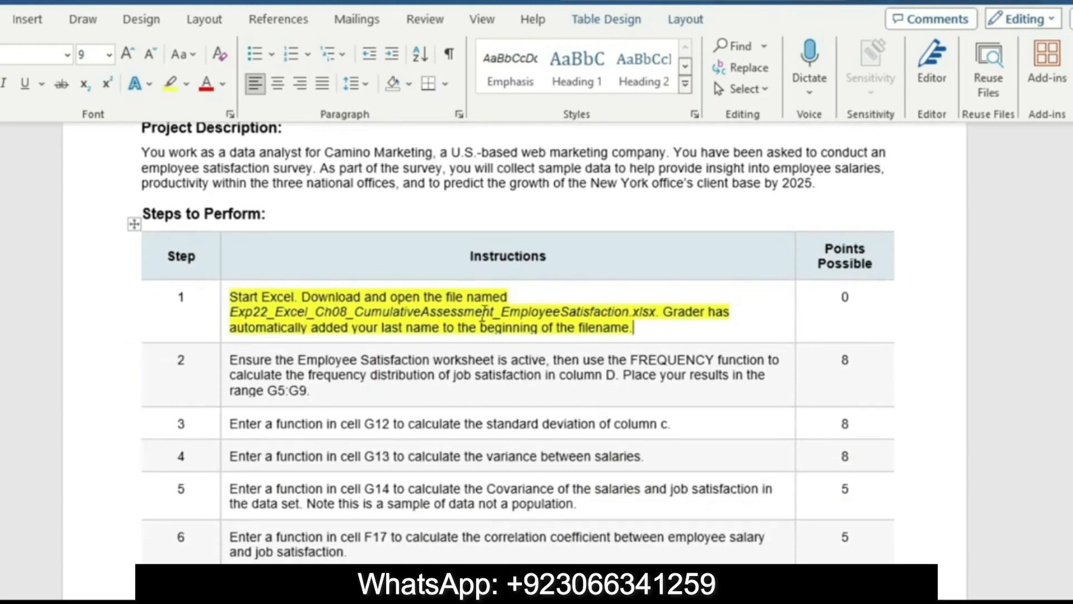
left_click(222, 335)
left_click(316, 304)
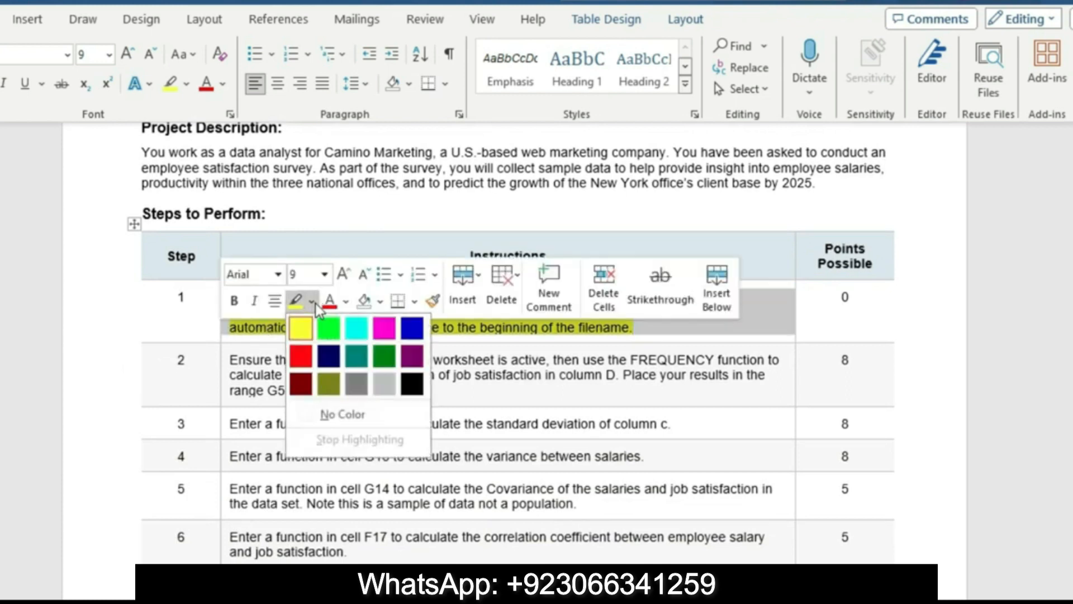
left_click(343, 417)
Enlarge the step 2 FREQUENCY instruction to 16 pt, highlight it in turquoise, and read it through
left_click(224, 398)
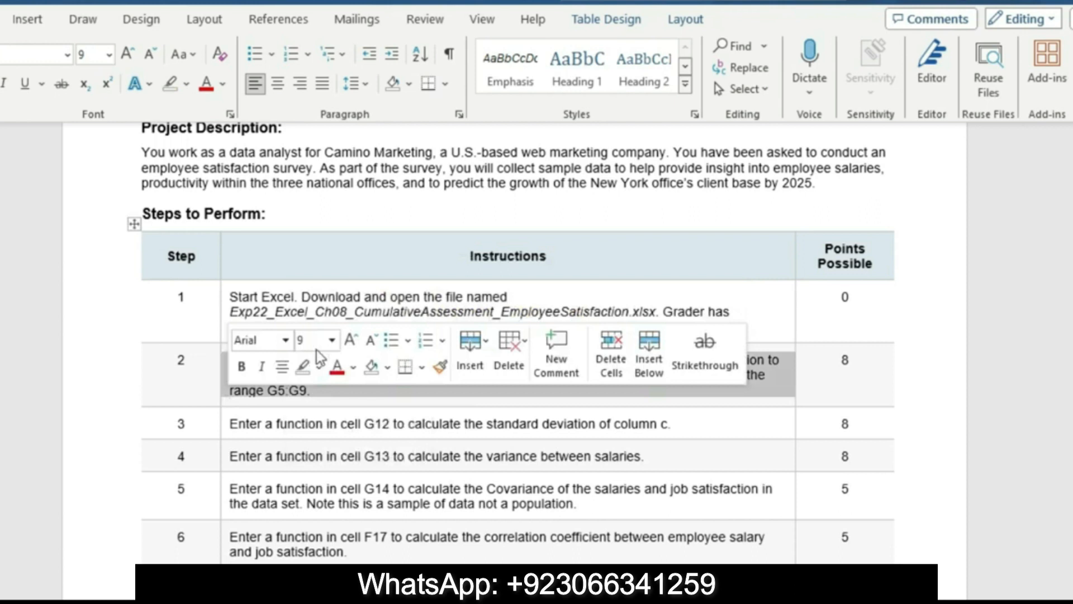
left_click(332, 340)
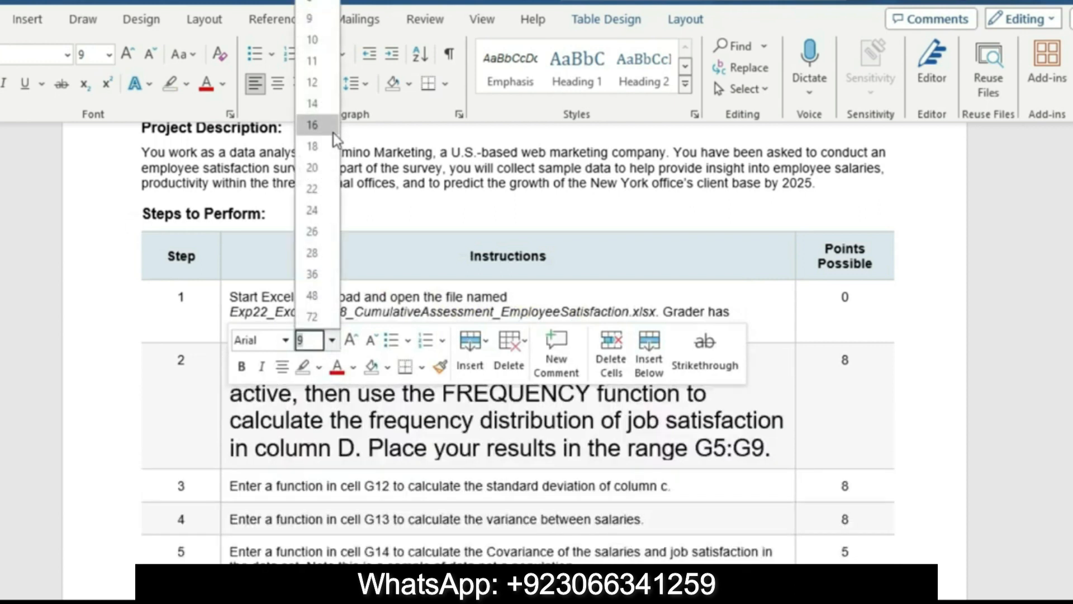
left_click(333, 133)
left_click(187, 84)
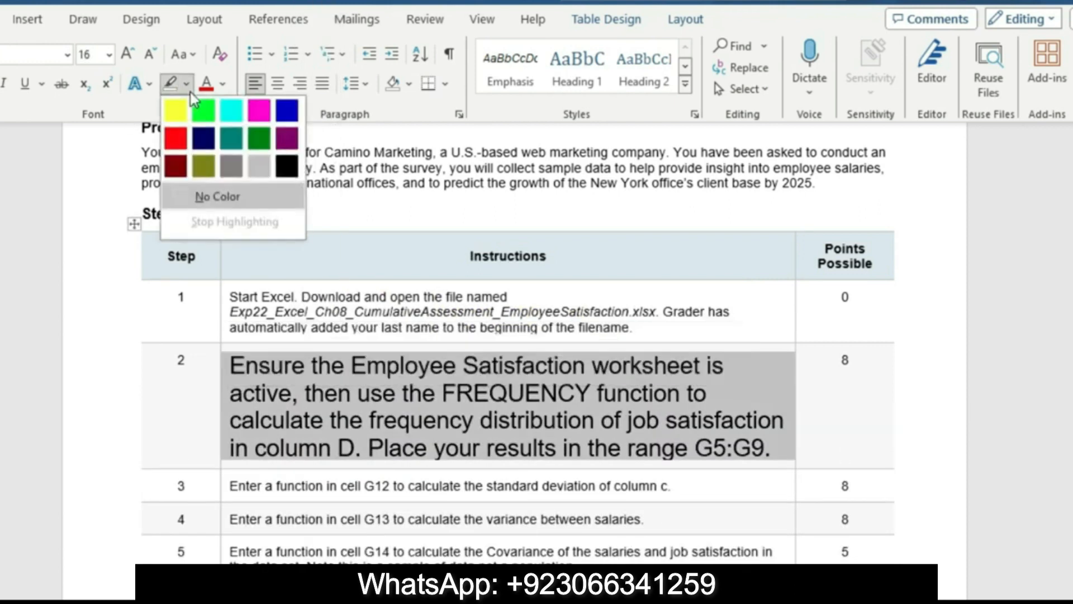
left_click(235, 106)
left_click_drag(231, 365, 357, 448)
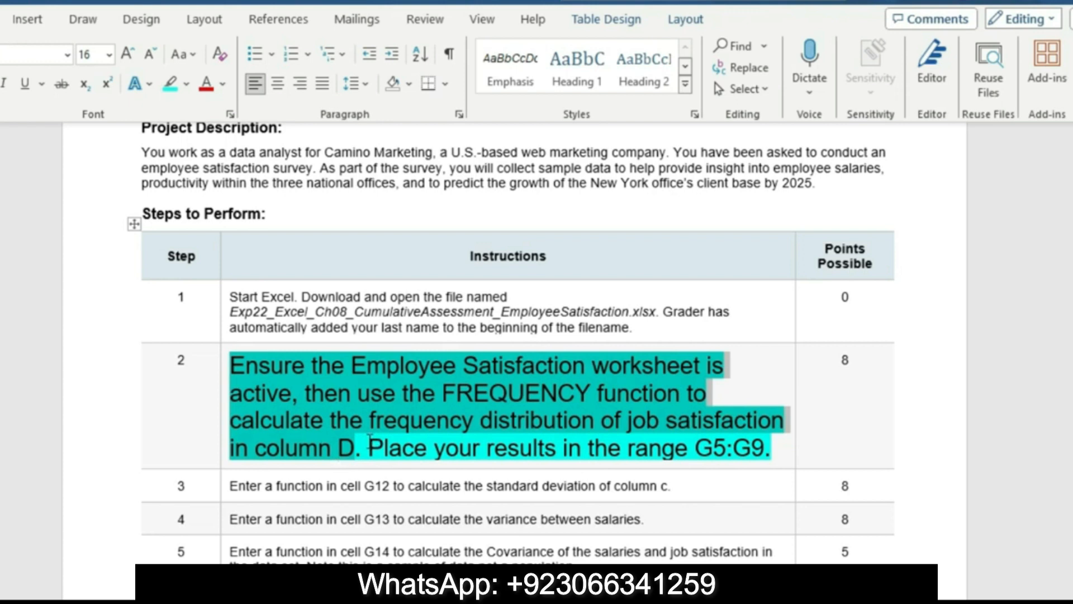
left_click_drag(370, 446, 708, 460)
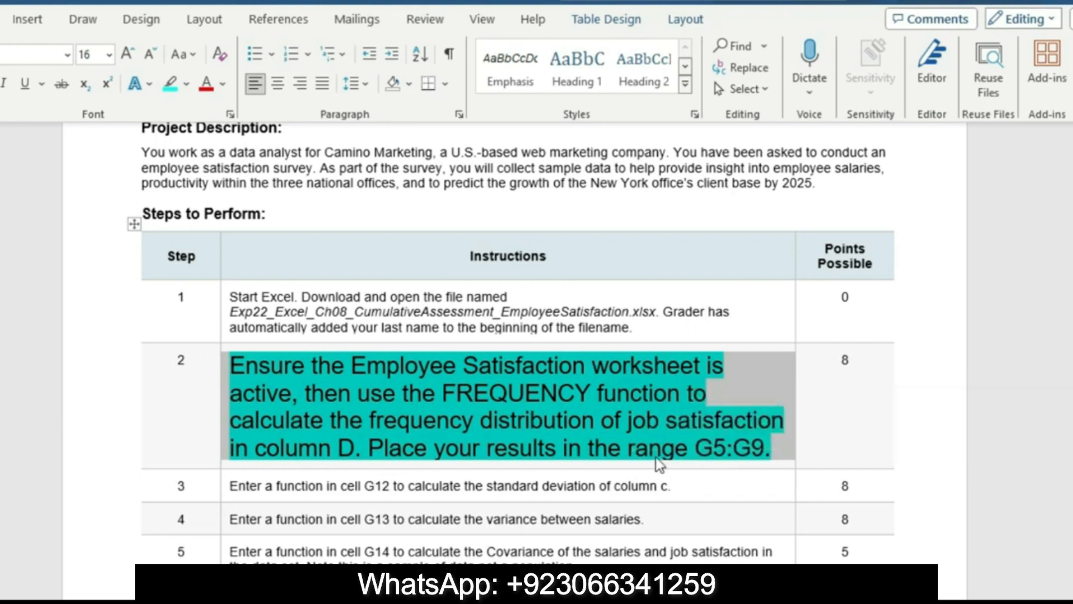
left_click(661, 454)
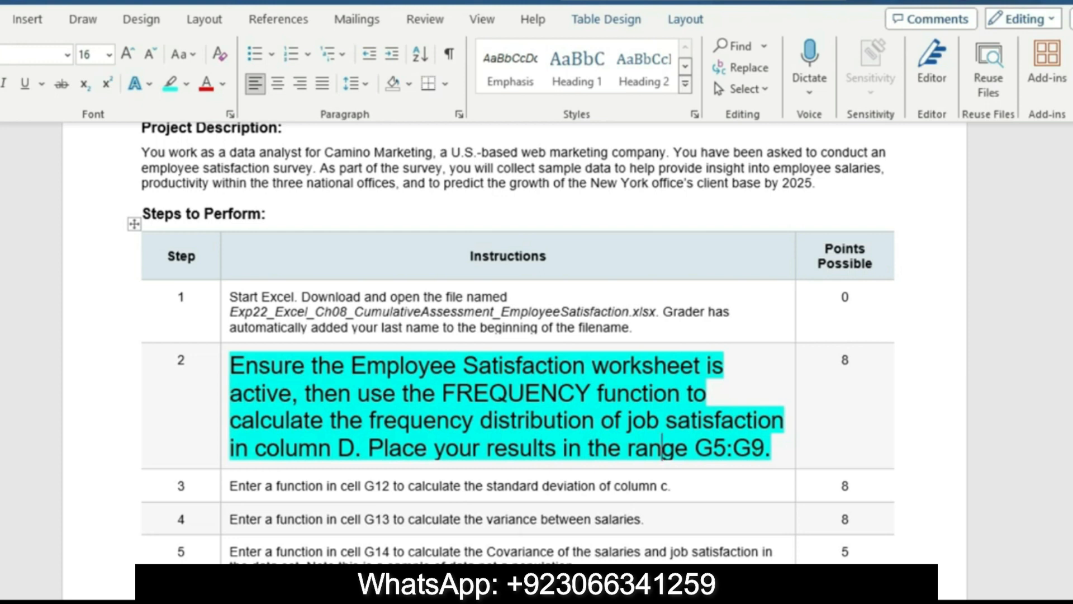
Switch to the Excel workbook and start a FREQUENCY function in cell G5, beside satisfaction score 1
left_click(589, 586)
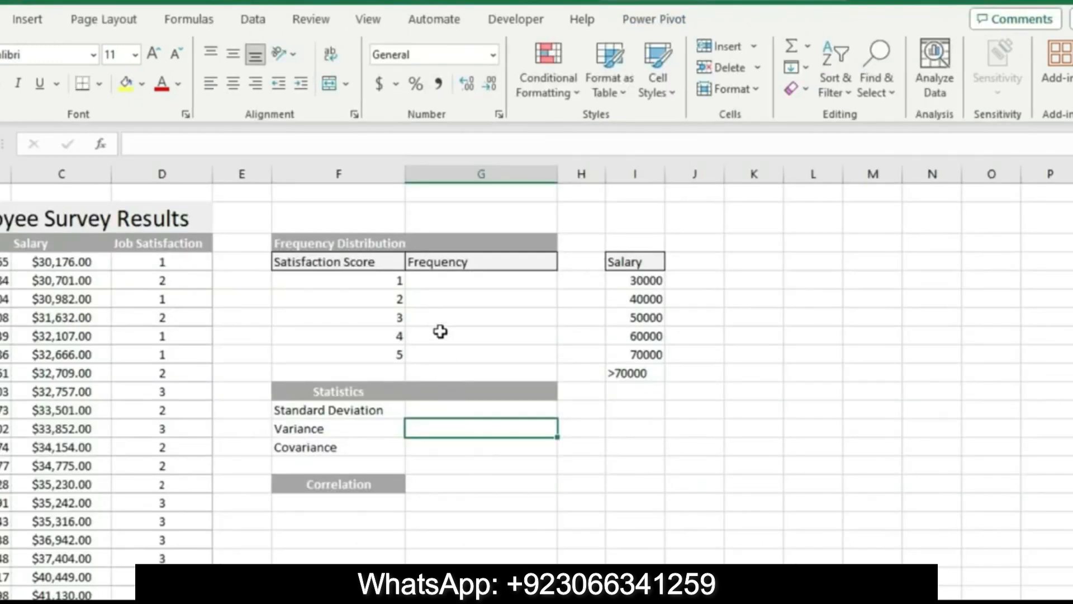
left_click(434, 276)
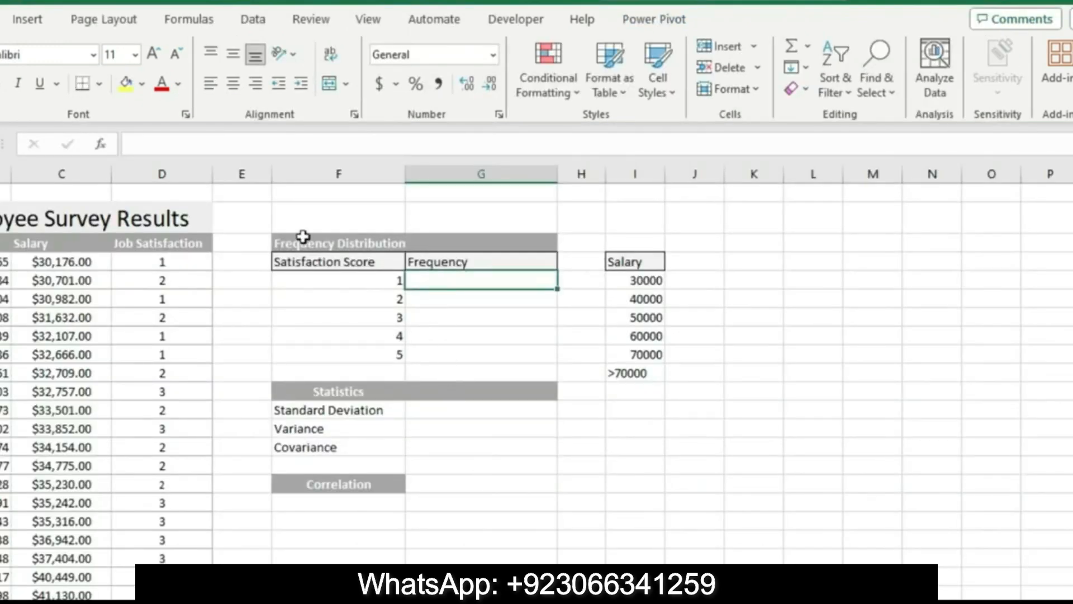
left_click(183, 147)
type("=")
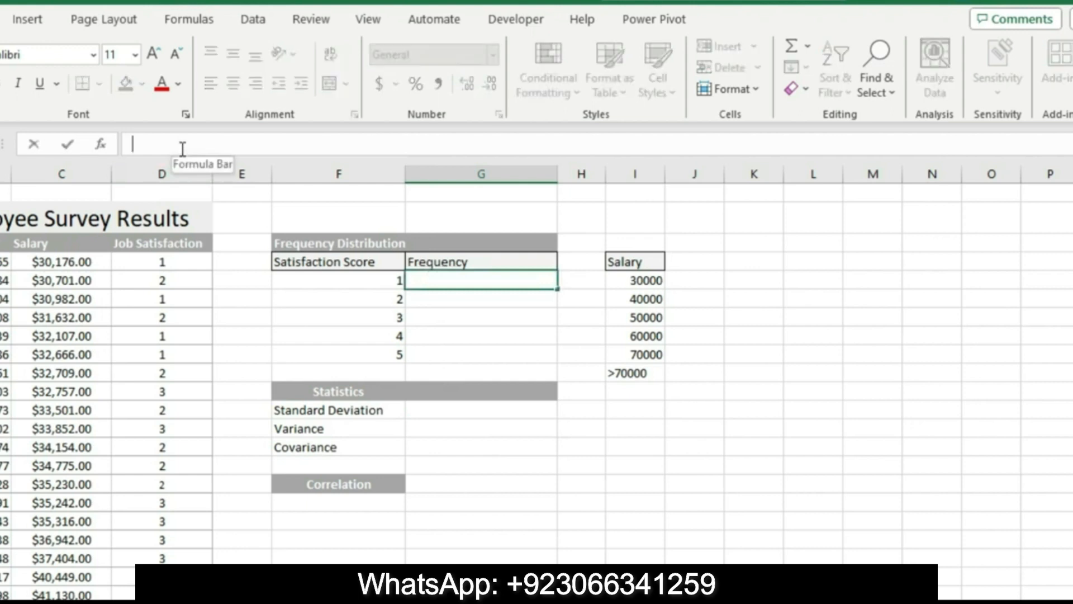
type("fre")
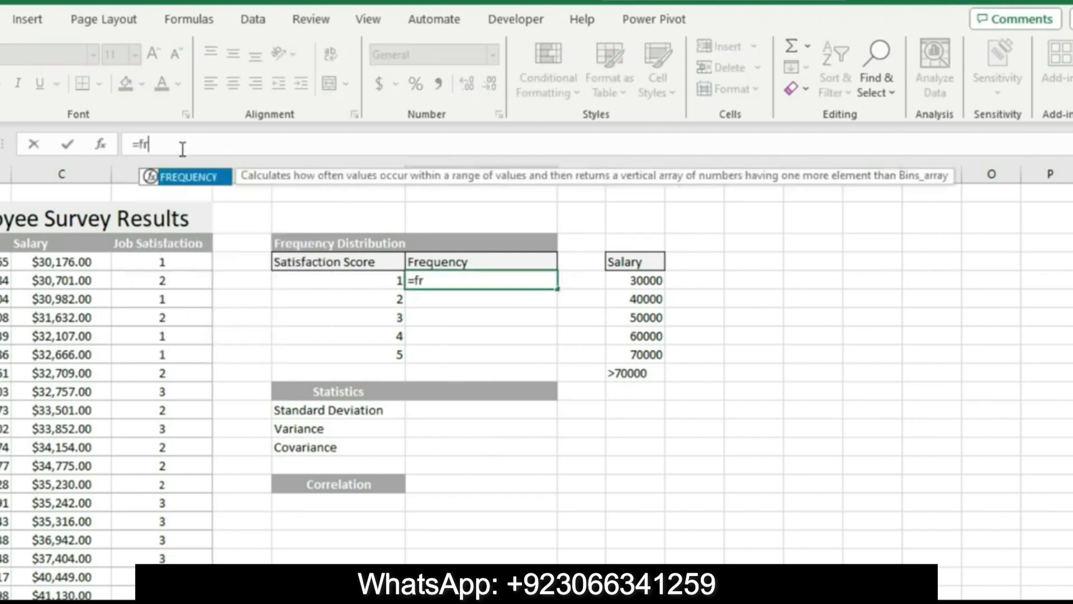
double_click(181, 178)
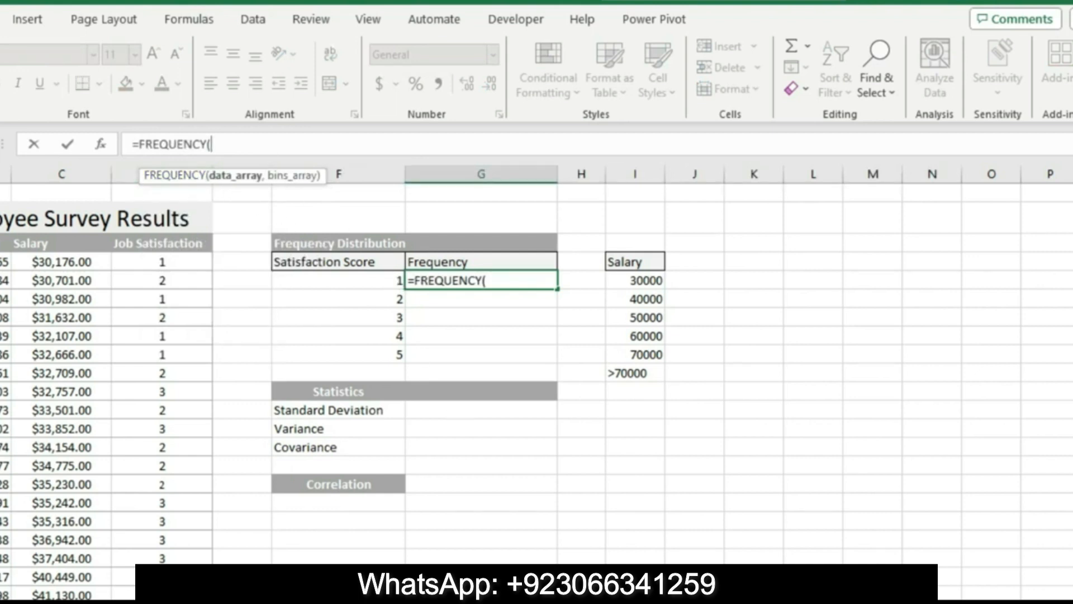
Complete the FREQUENCY formula in G5 with data array D4:D53 and bins array F5:F9, and enter it
key("alt+Tab")
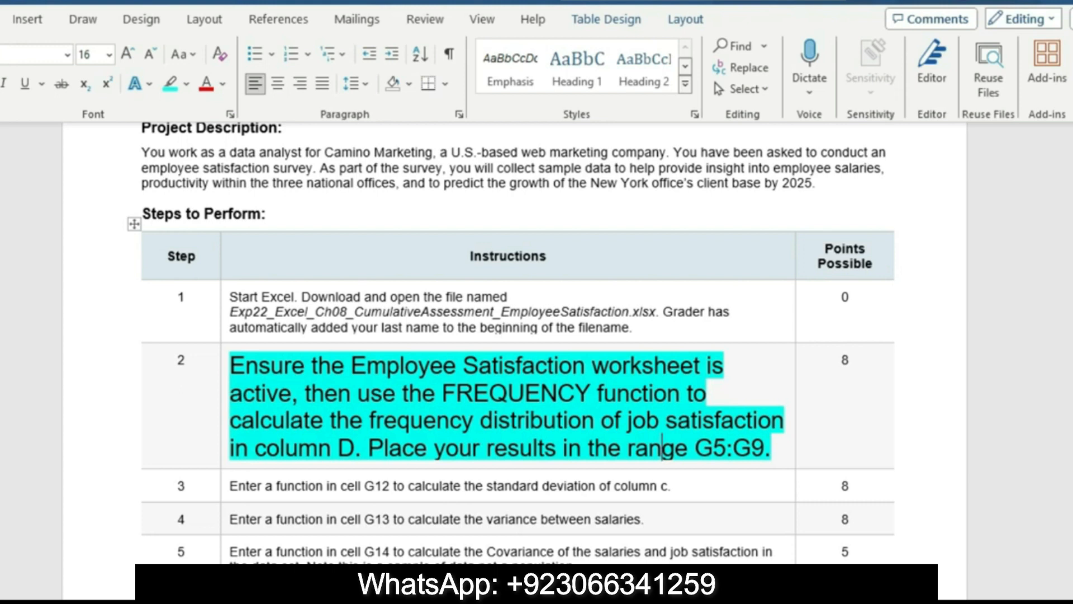
key("alt+Tab")
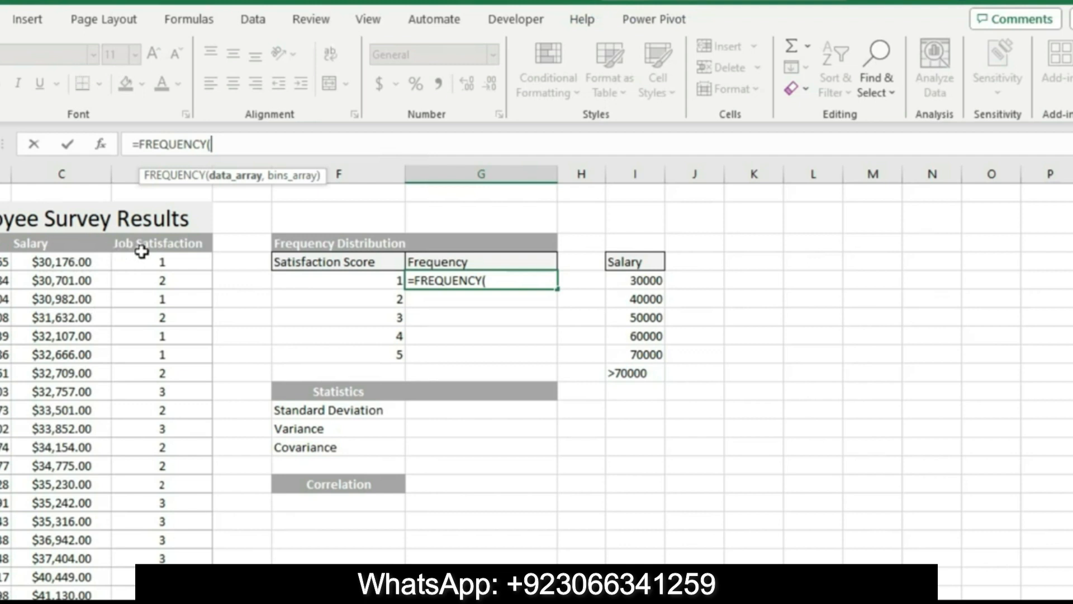
left_click_drag(151, 261, 159, 557)
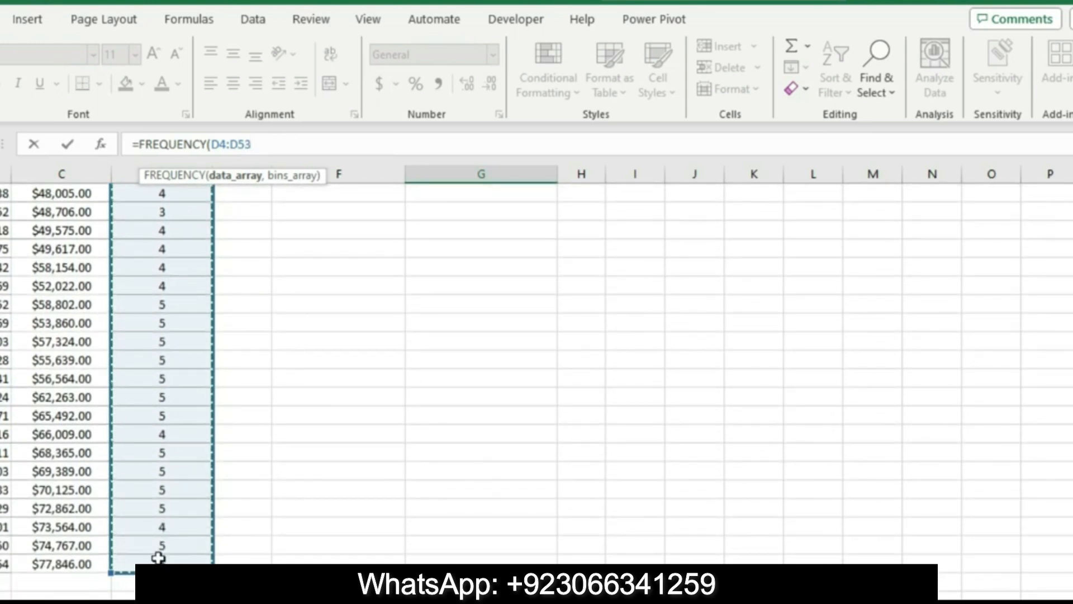
type(",")
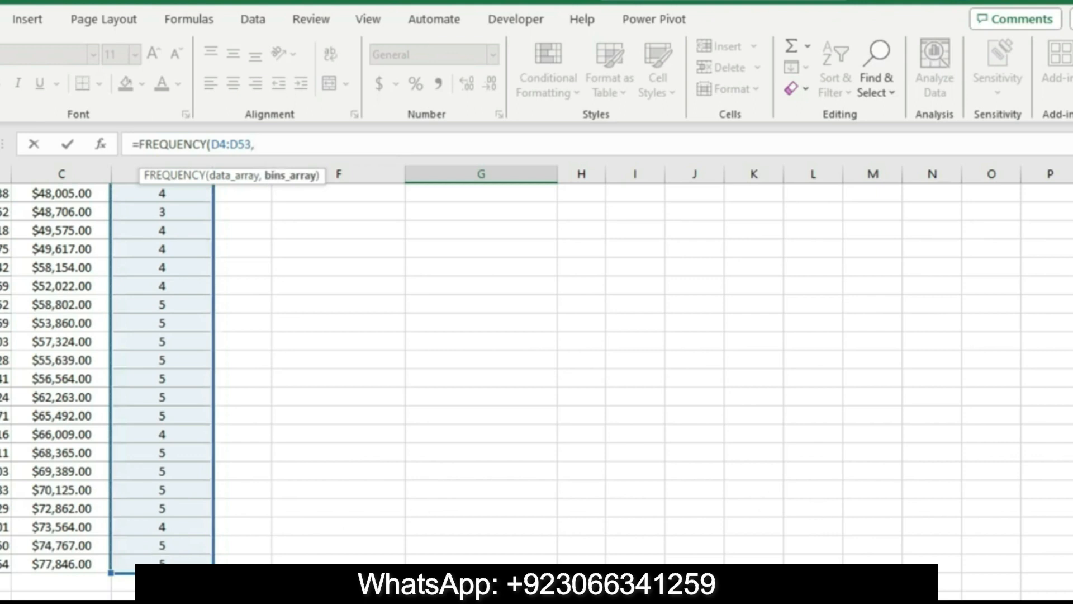
scroll(537, 363, "up", 8)
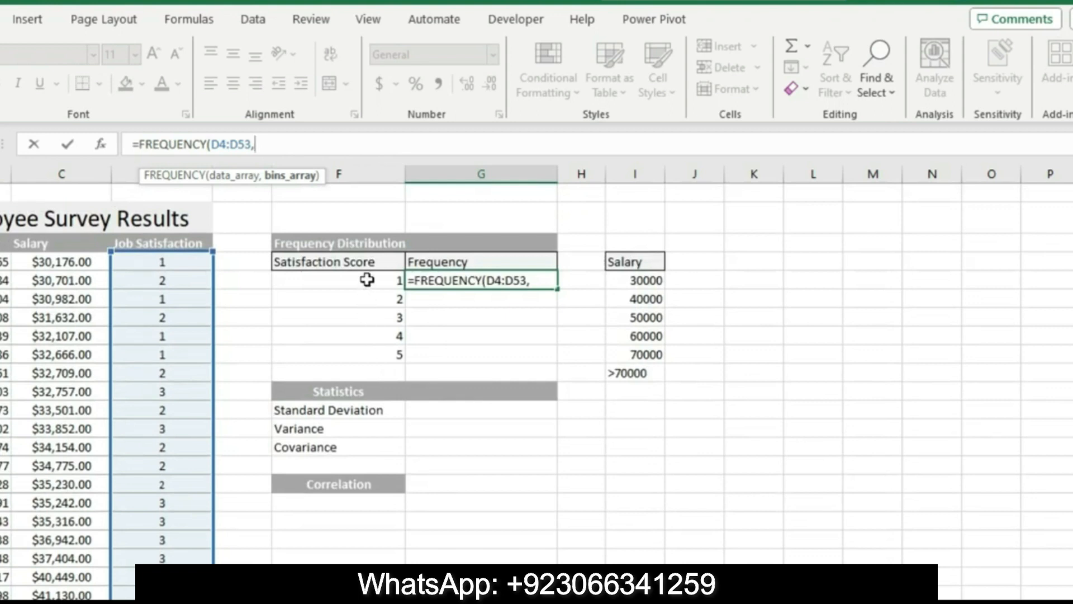
left_click_drag(366, 280, 371, 350)
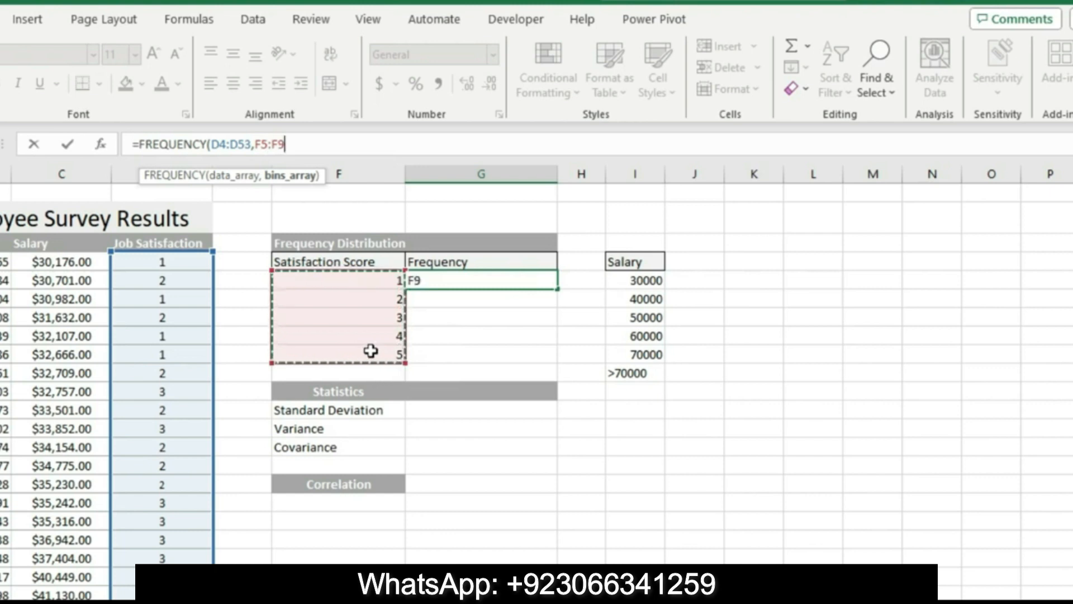
type(")")
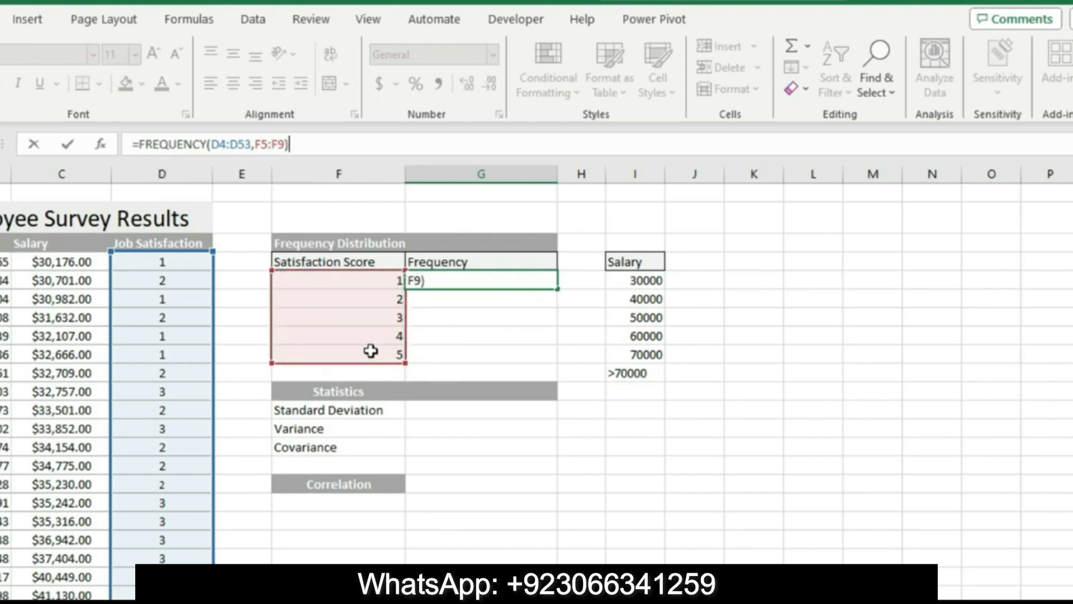
key("Return")
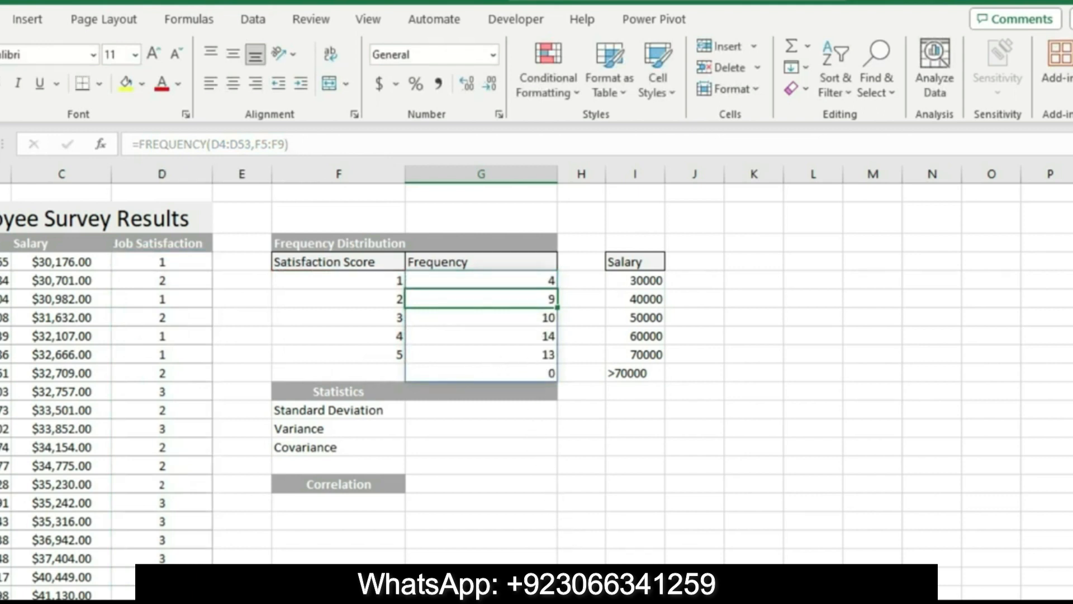
Check the result range G5:G9 named in the Word instructions against the frequency column in the Excel worksheet
key("alt+Tab")
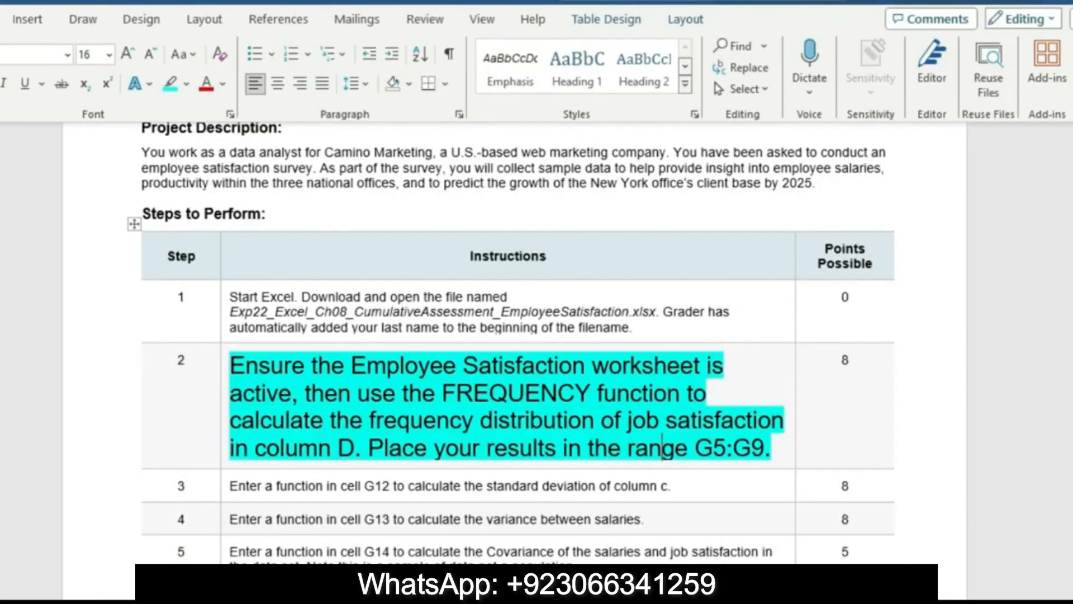
double_click(713, 447)
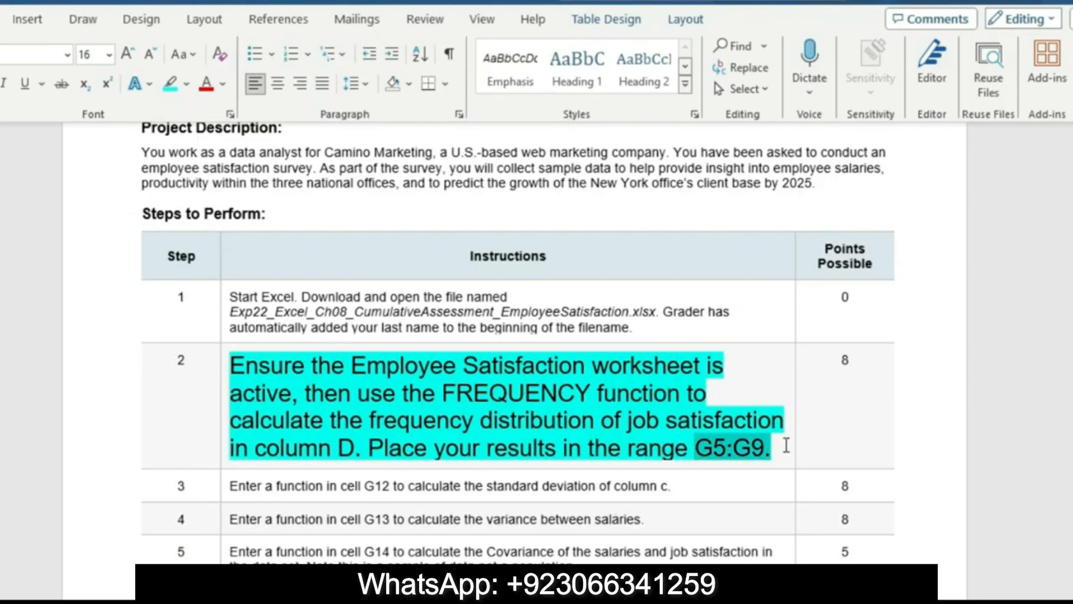
key("alt+Tab")
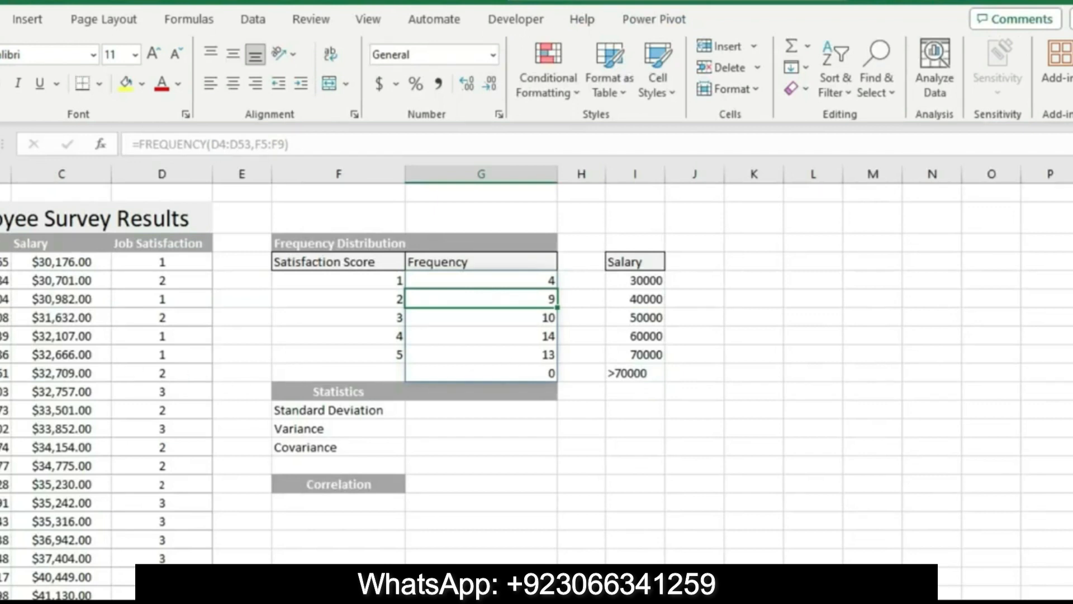
Switch back to Word and reset the step 2 instruction to 9 pt text with no highlight color
left_click(546, 592)
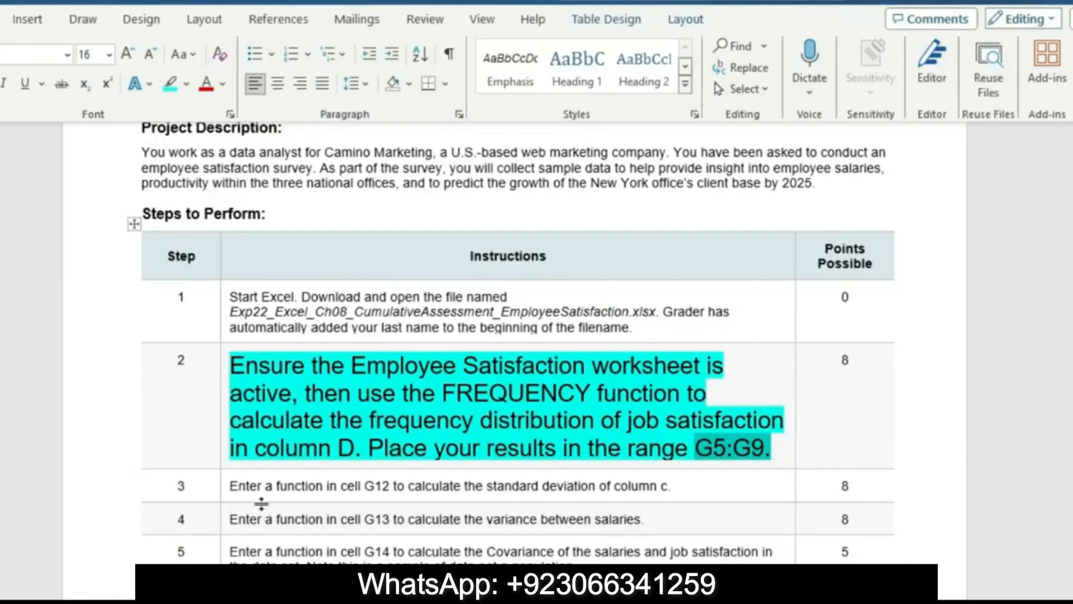
left_click(223, 469)
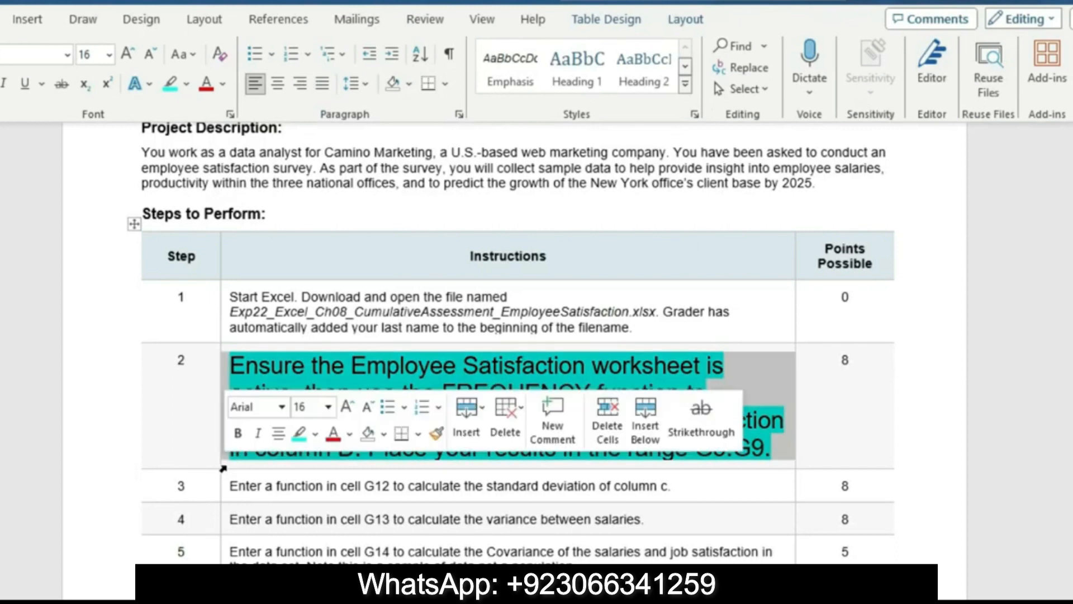
left_click(329, 407)
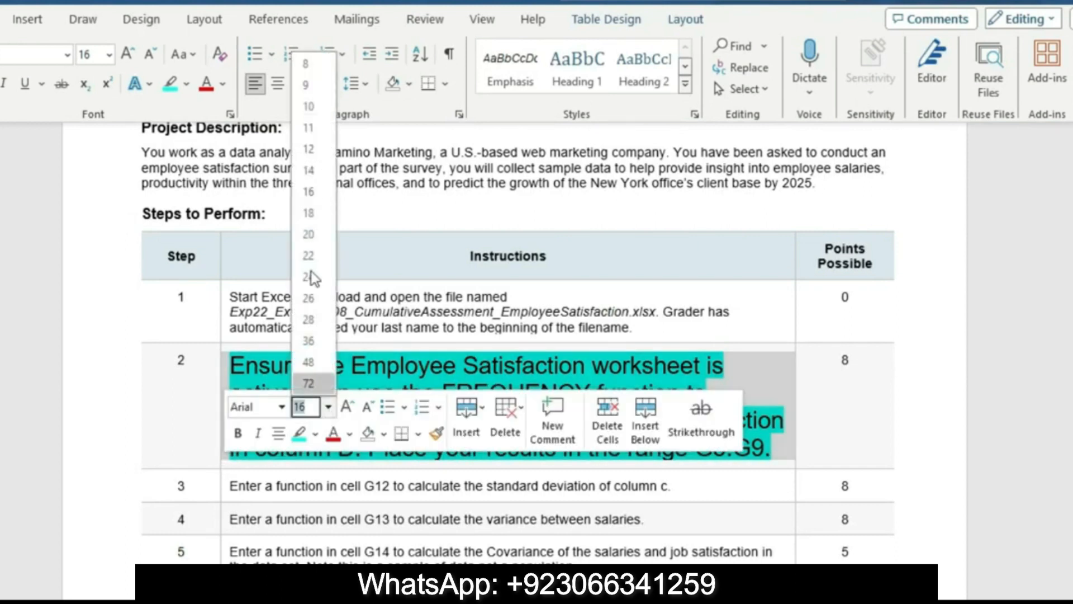
left_click(305, 85)
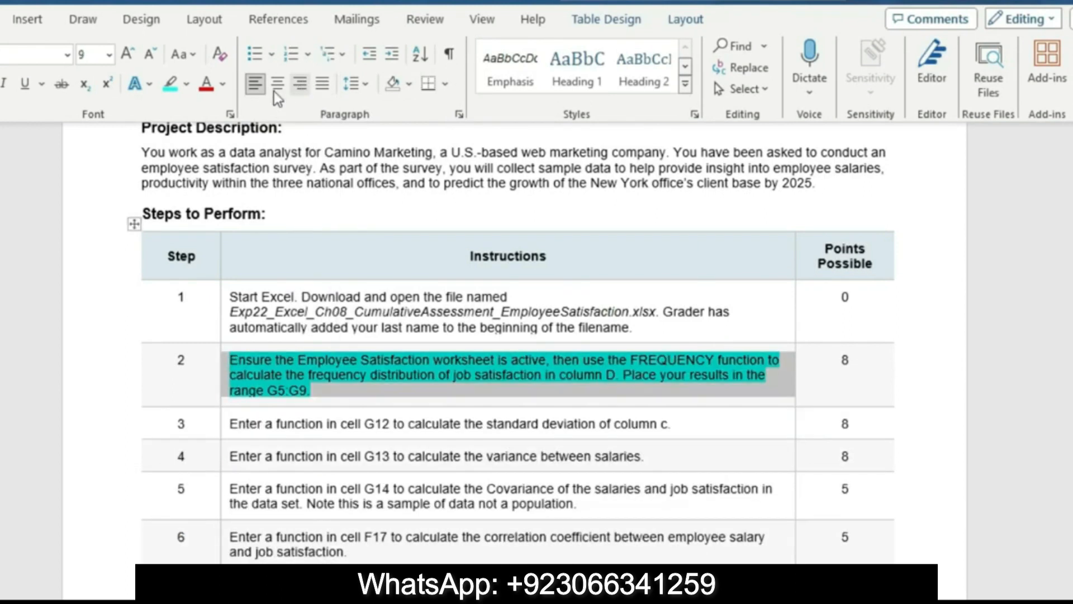
left_click(188, 82)
left_click(223, 202)
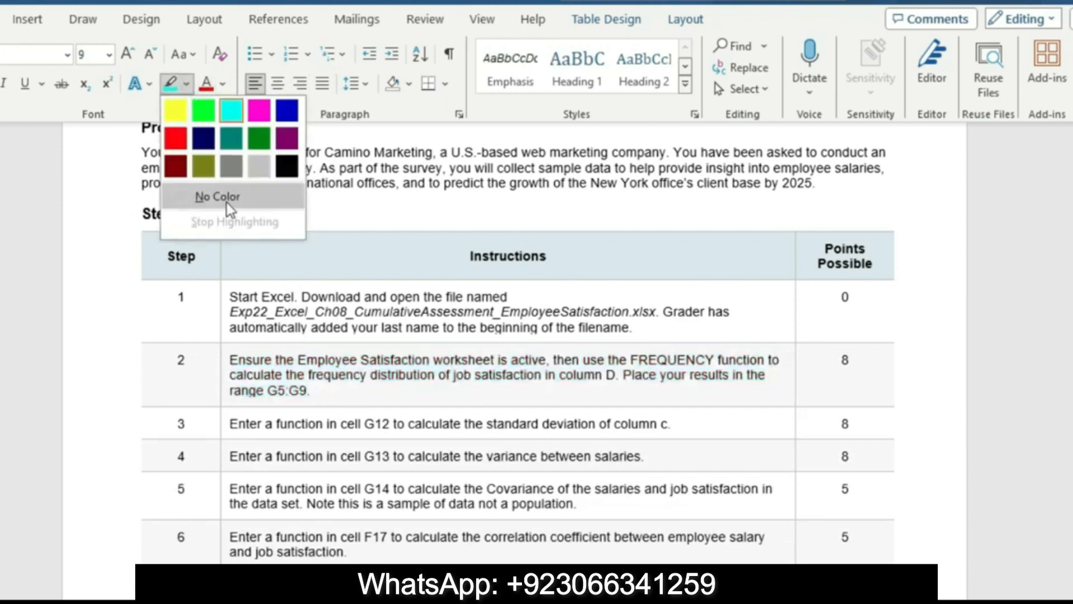
Enlarge the step 3 standard deviation instruction to 16 pt and highlight it in turquoise
left_click(226, 431)
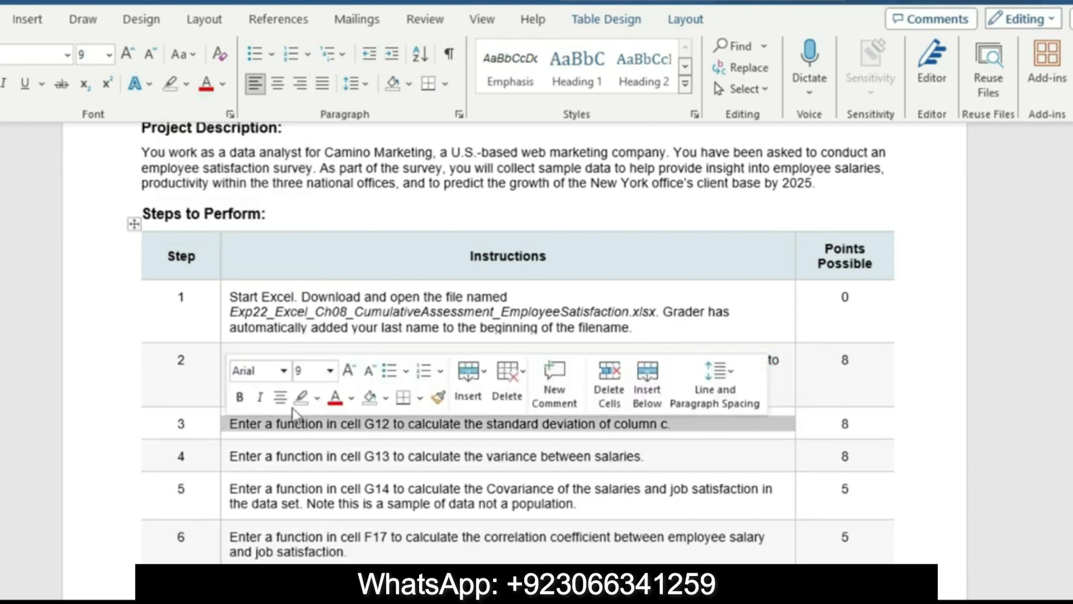
left_click(330, 376)
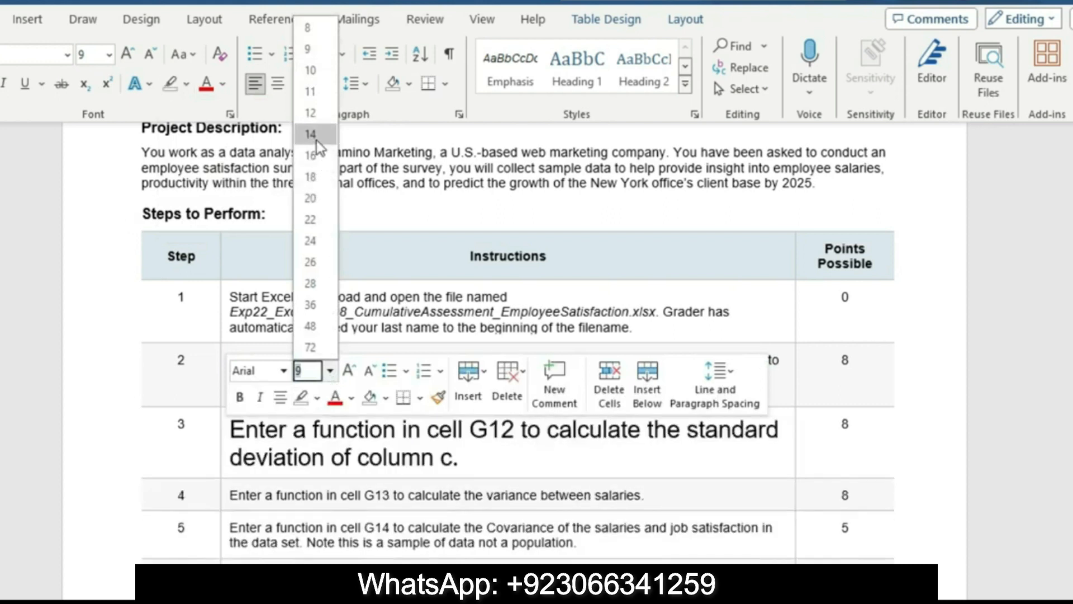
left_click(311, 155)
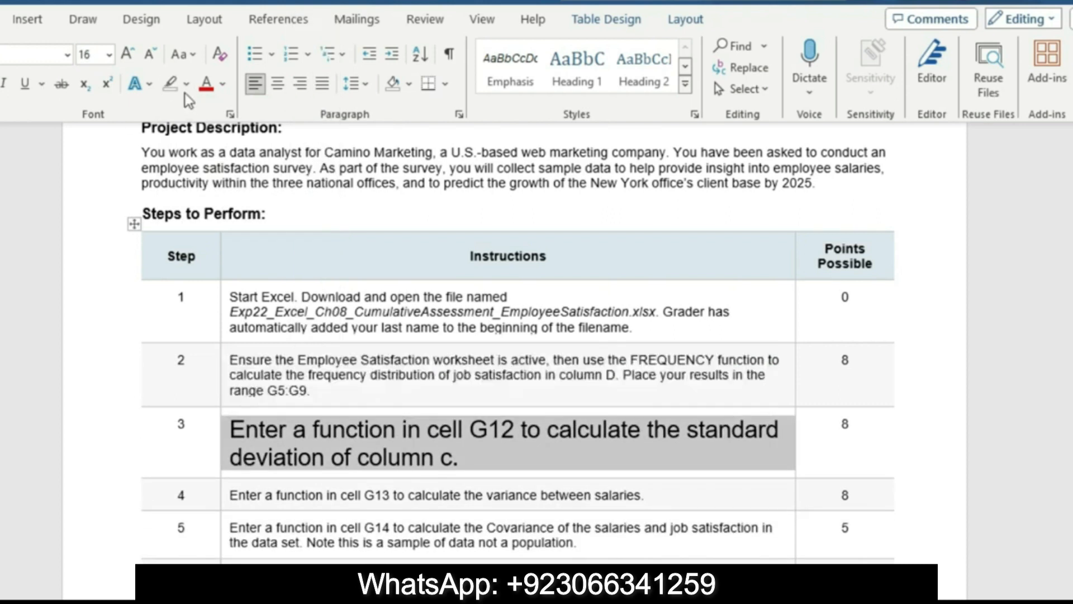
left_click(186, 83)
left_click(229, 108)
left_click_drag(230, 430, 576, 457)
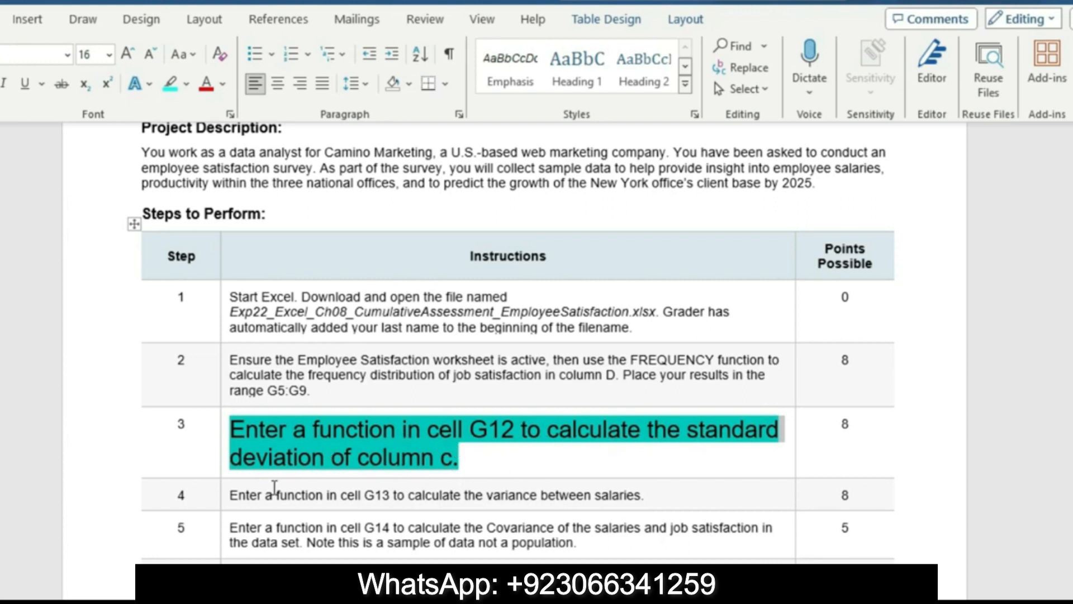
Switch to the Excel workbook and enter a STDEV.S function in cell G12 for the salaries in column C
left_click(590, 599)
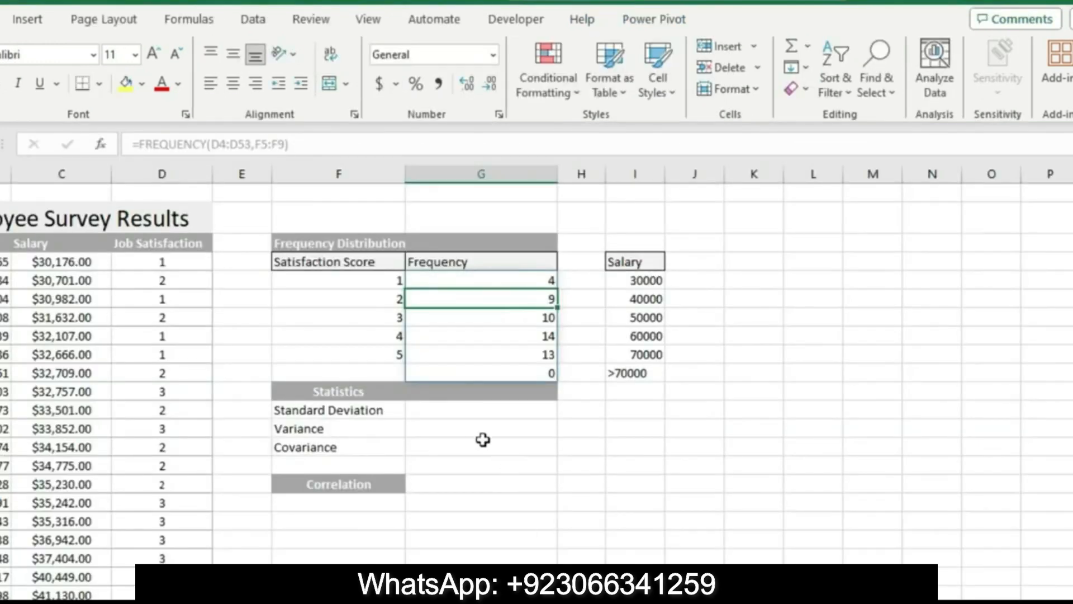
left_click(465, 413)
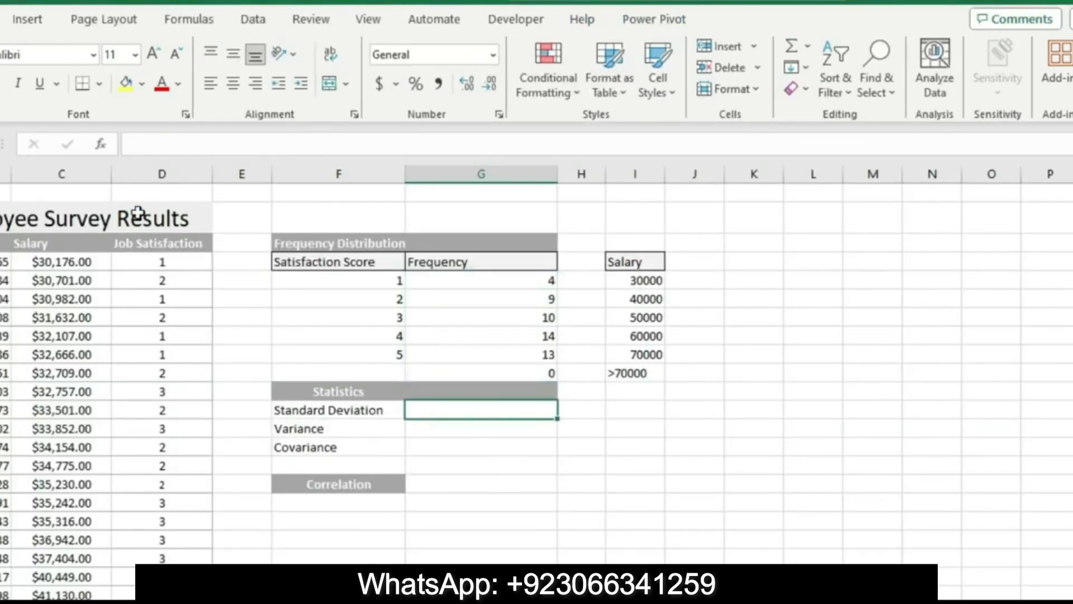
left_click(137, 144)
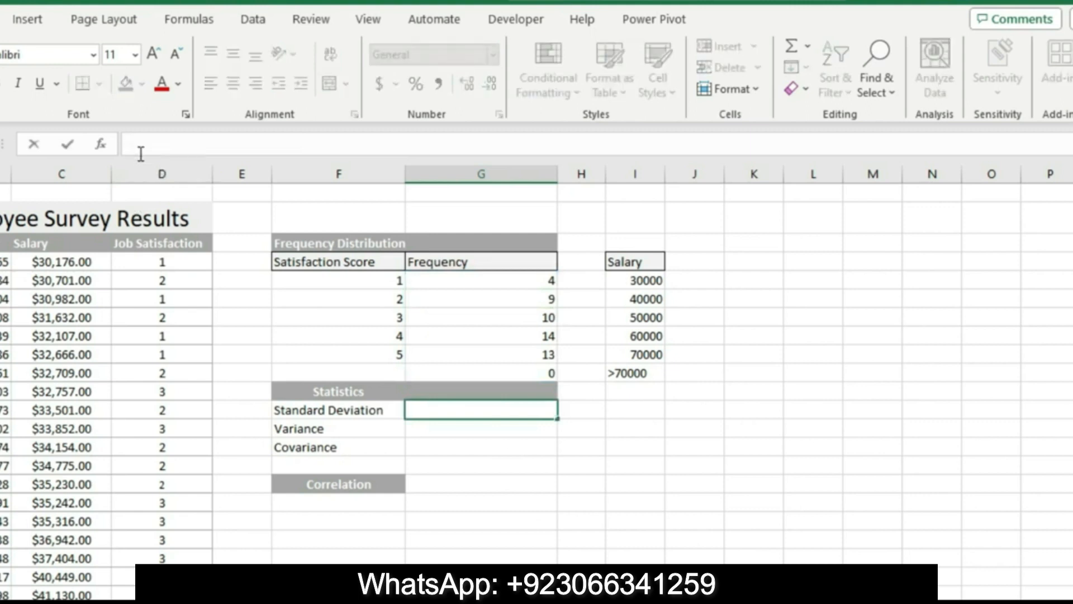
type("=s")
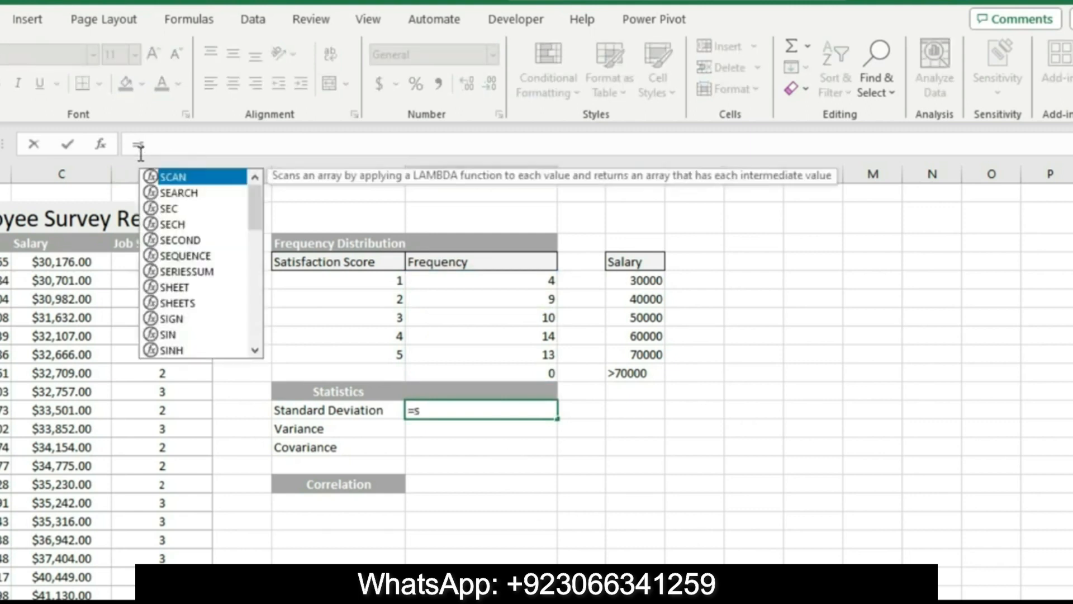
type("td")
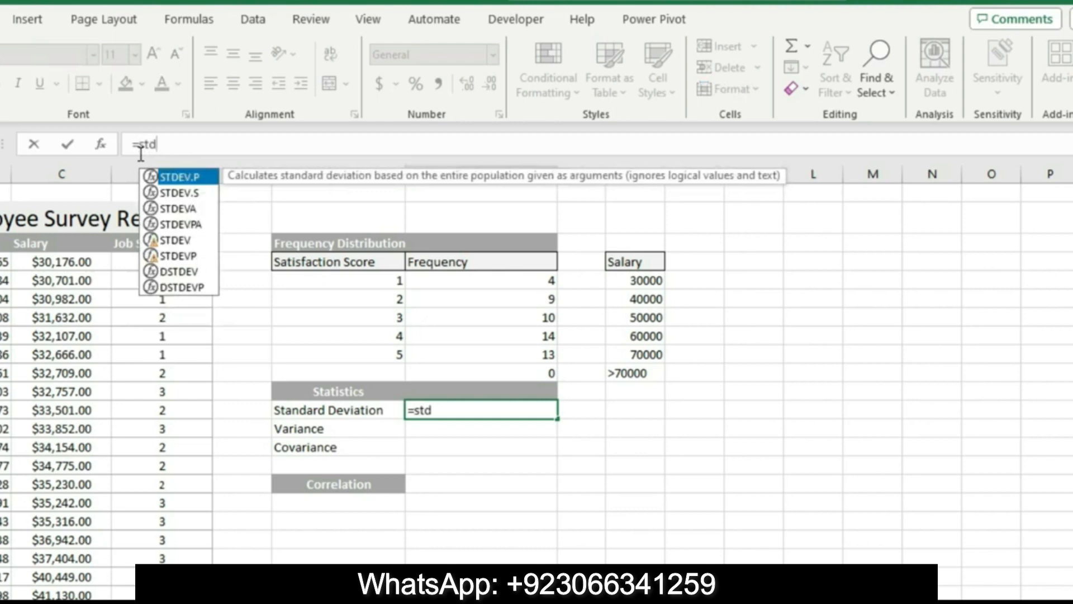
double_click(185, 192)
left_click(469, 597)
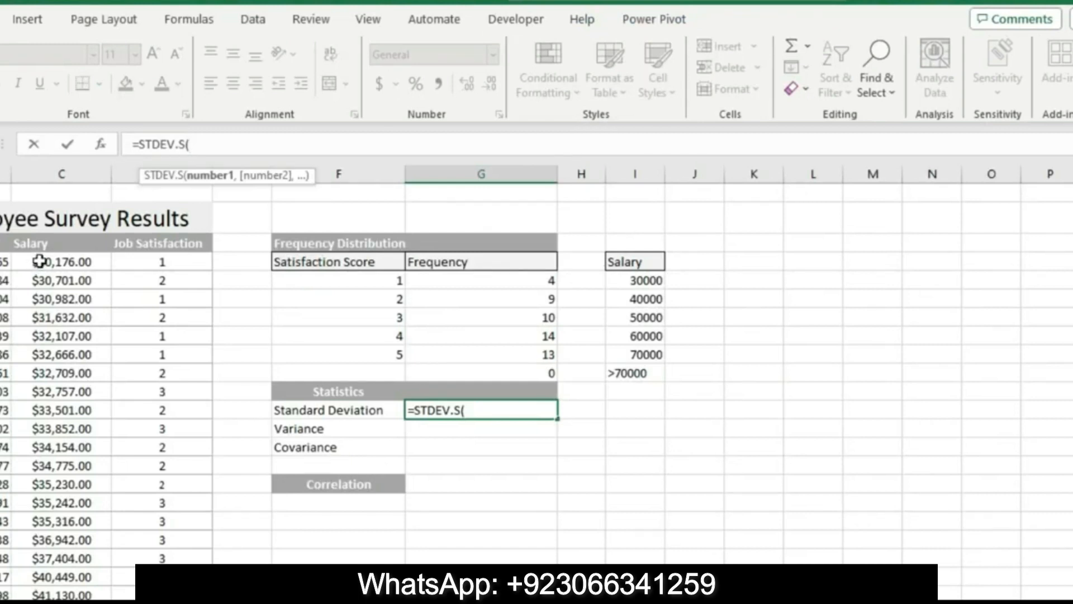
left_click_drag(42, 261, 84, 548)
key("Return")
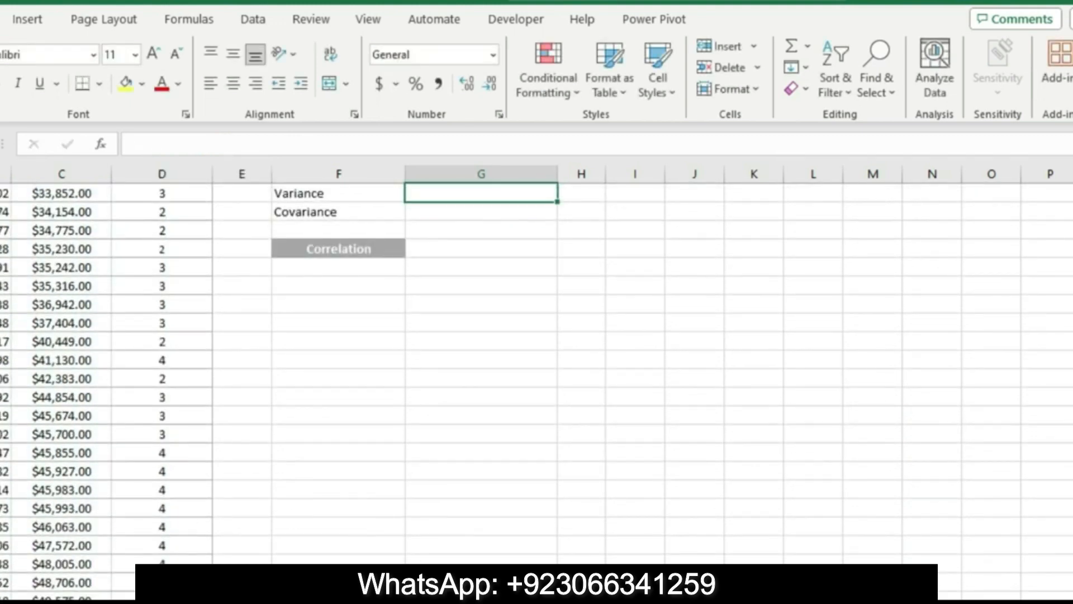
Switch back to Word and reset the step 3 instruction to 9 pt text with no highlight color
key("alt+Tab")
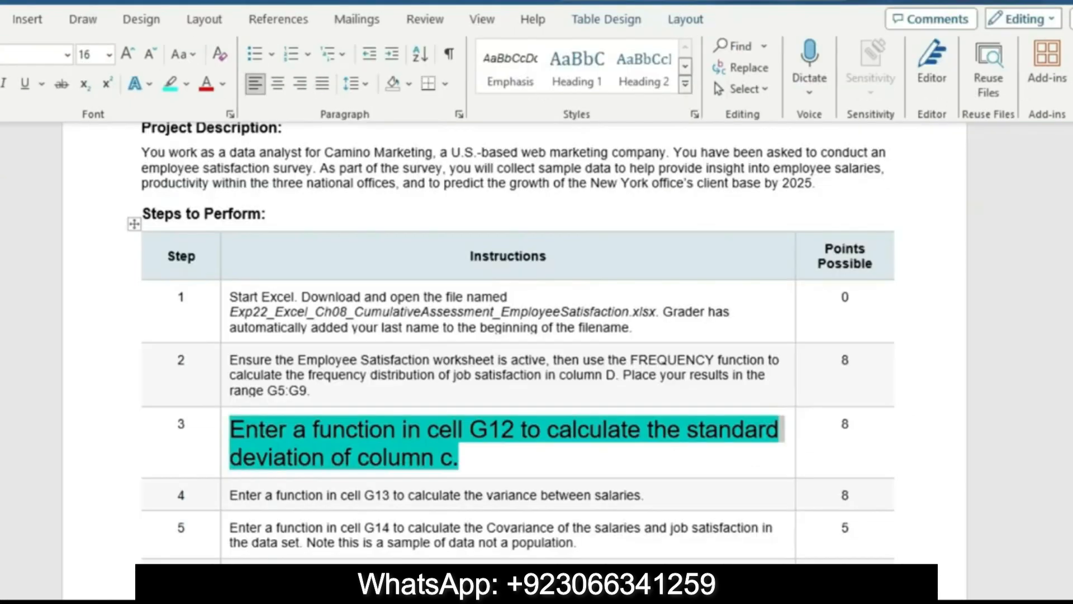
left_click(222, 471)
left_click(329, 409)
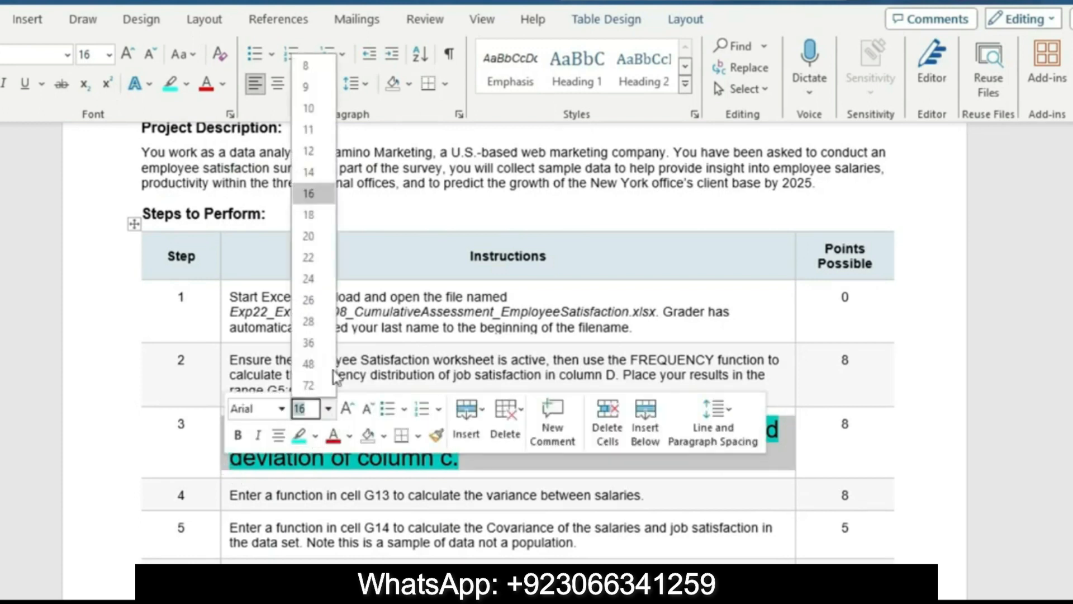
left_click(309, 85)
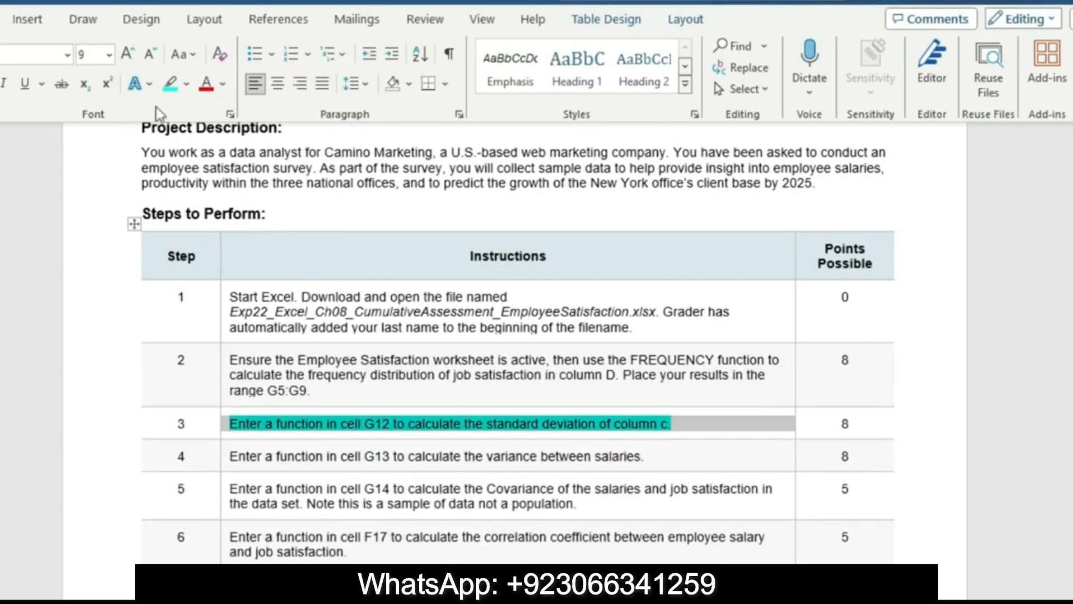
left_click(187, 85)
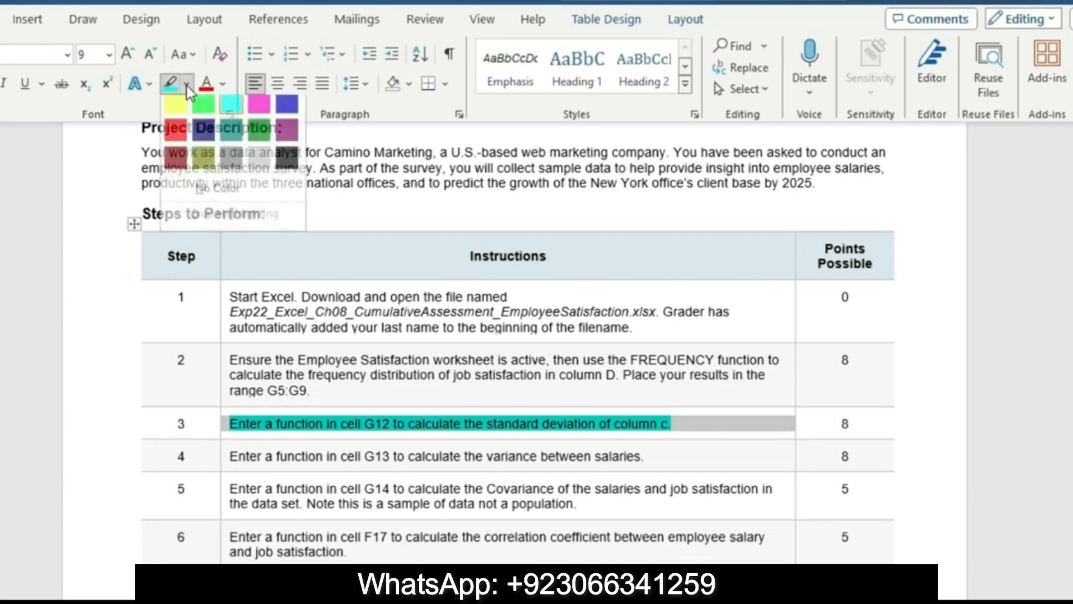
left_click(222, 196)
Enlarge the step 4 variance instruction to 16 pt and highlight it in yellow
left_click(227, 459)
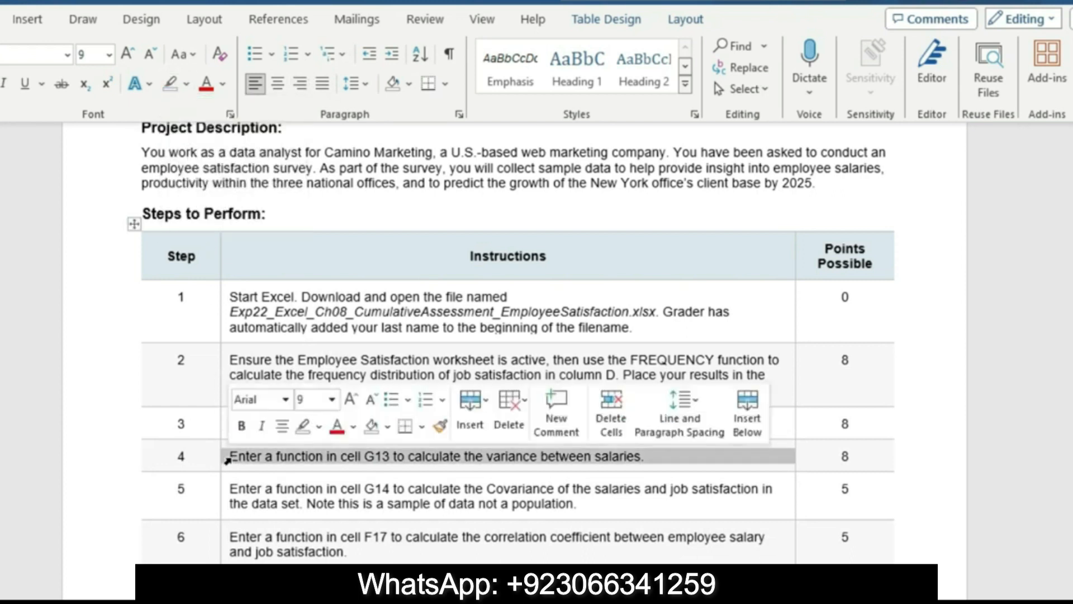
left_click(335, 401)
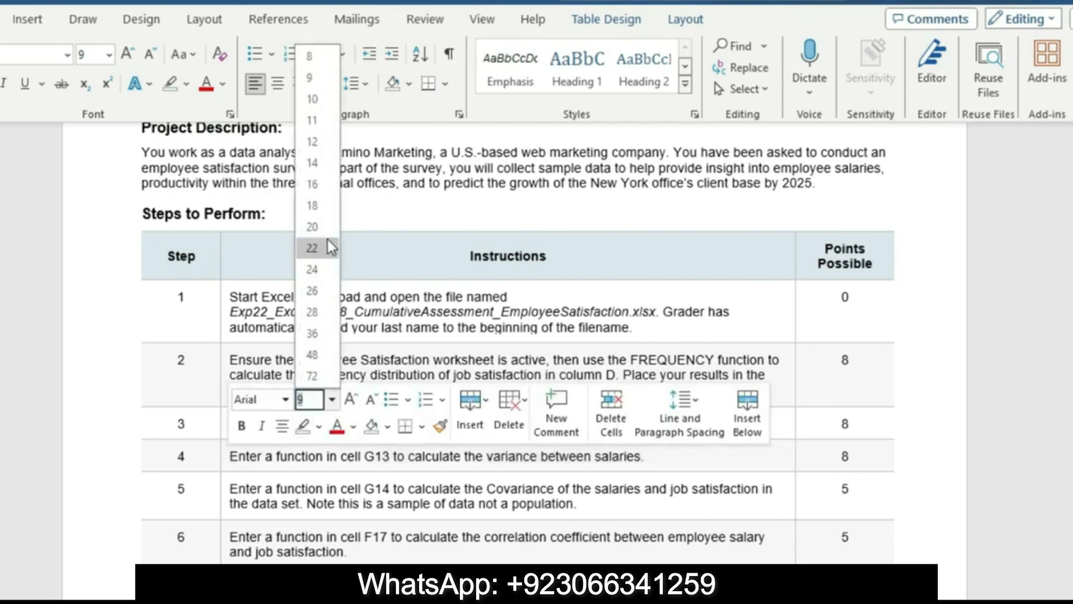
left_click(318, 188)
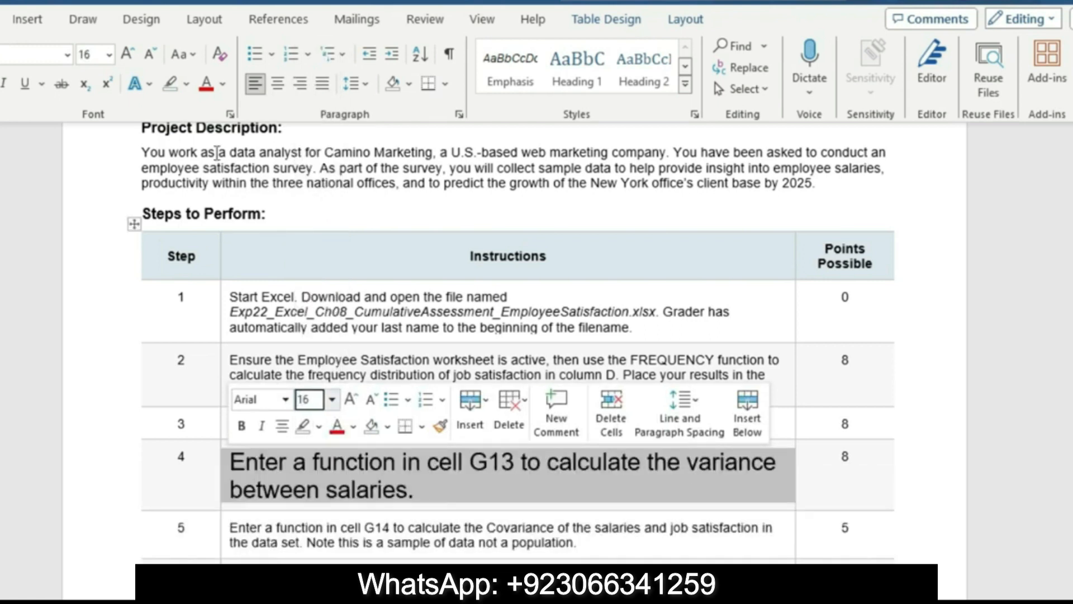
left_click(188, 85)
left_click(181, 111)
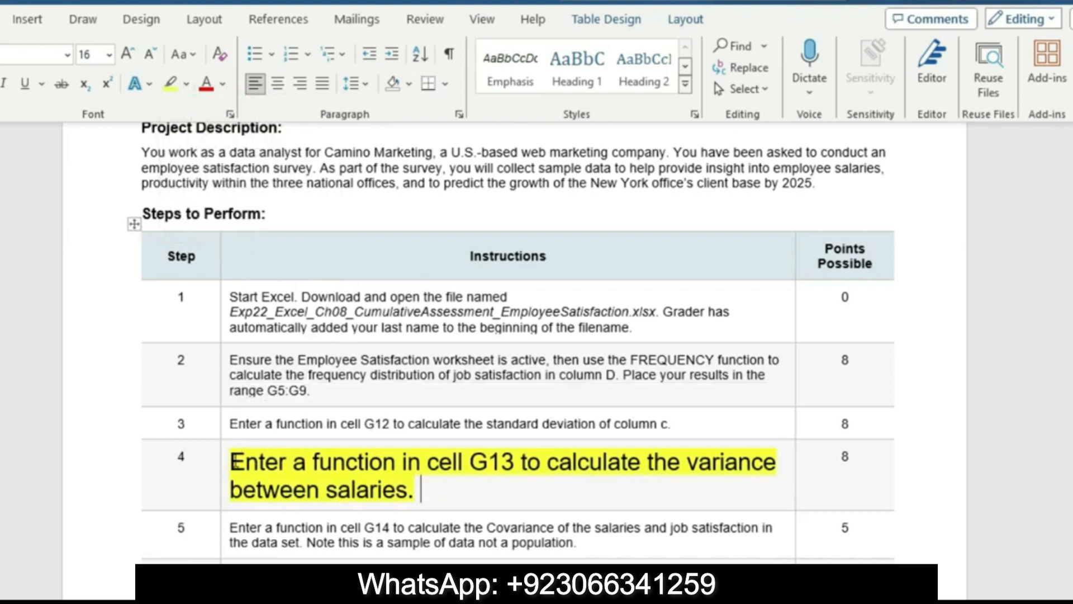
left_click_drag(233, 460, 398, 495)
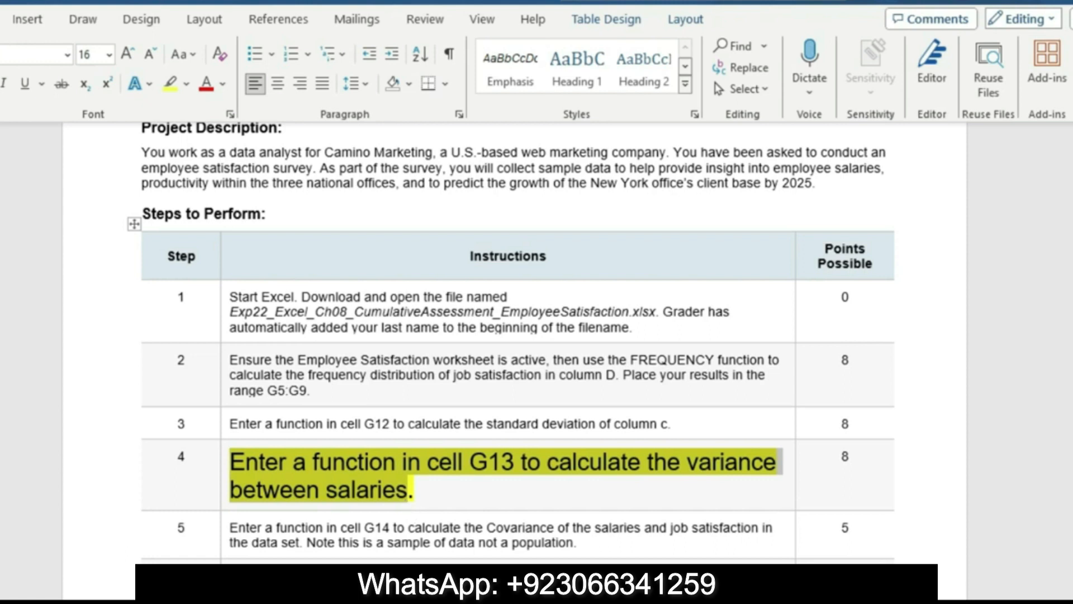
Switch to the Excel workbook and enter a VAR function in cell G13 for the salaries in column C
left_click(485, 597)
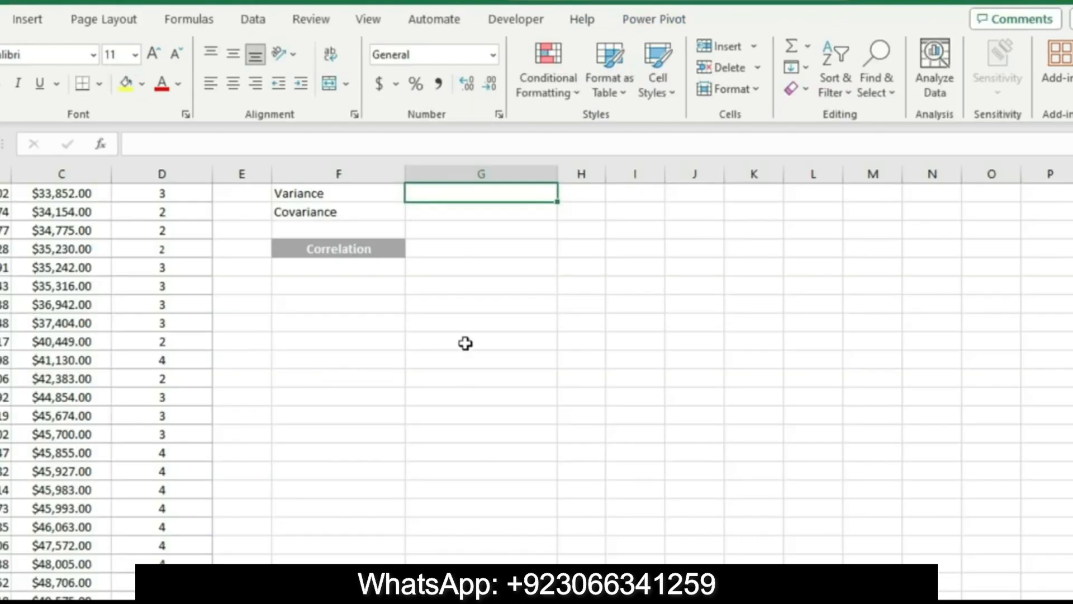
left_click(163, 147)
type("=")
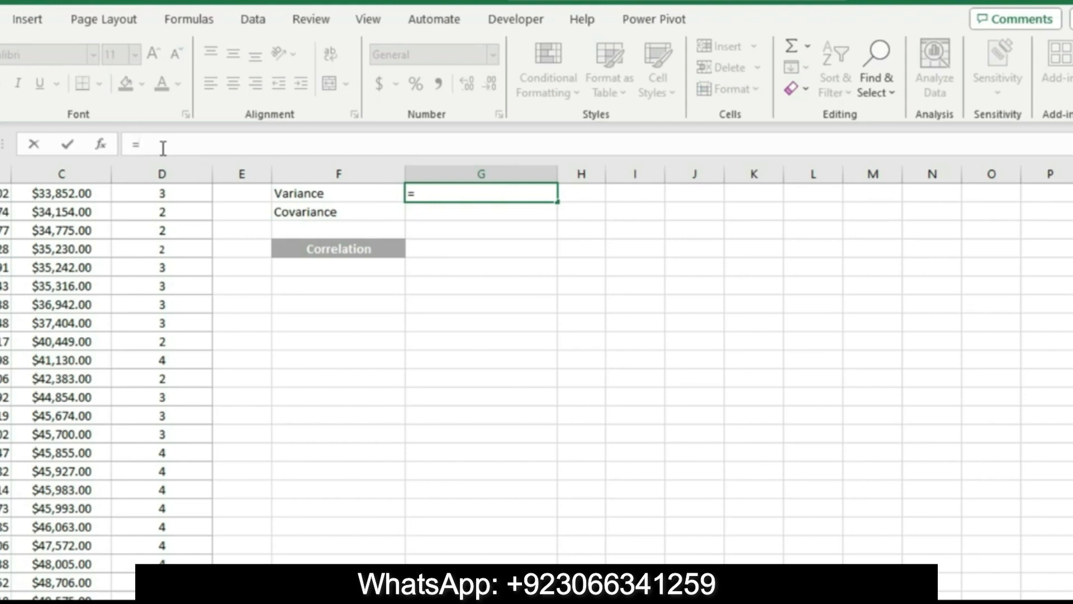
left_click(476, 601)
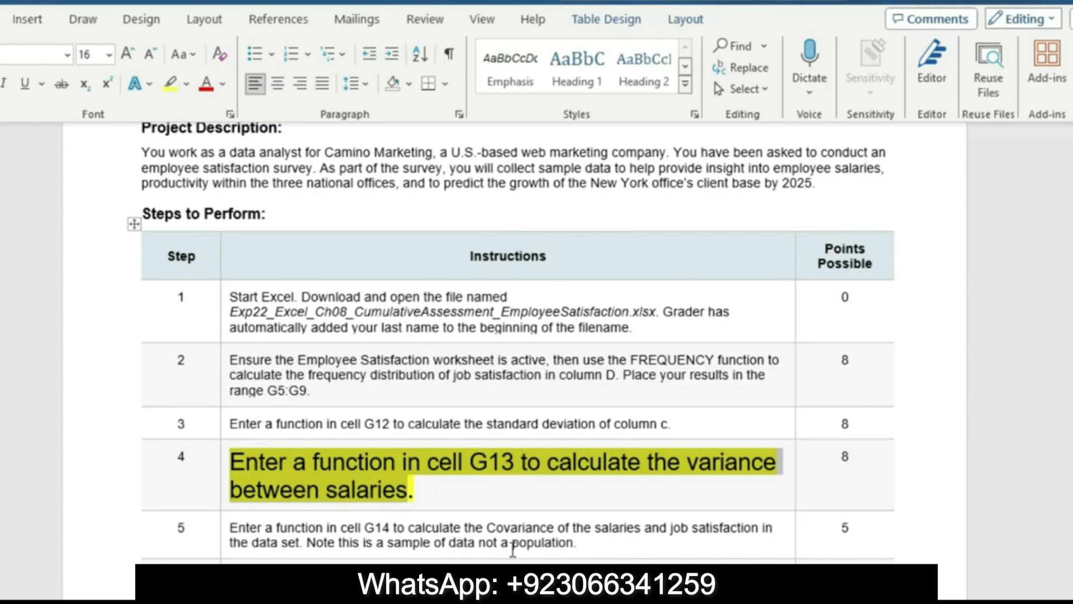
left_click(517, 602)
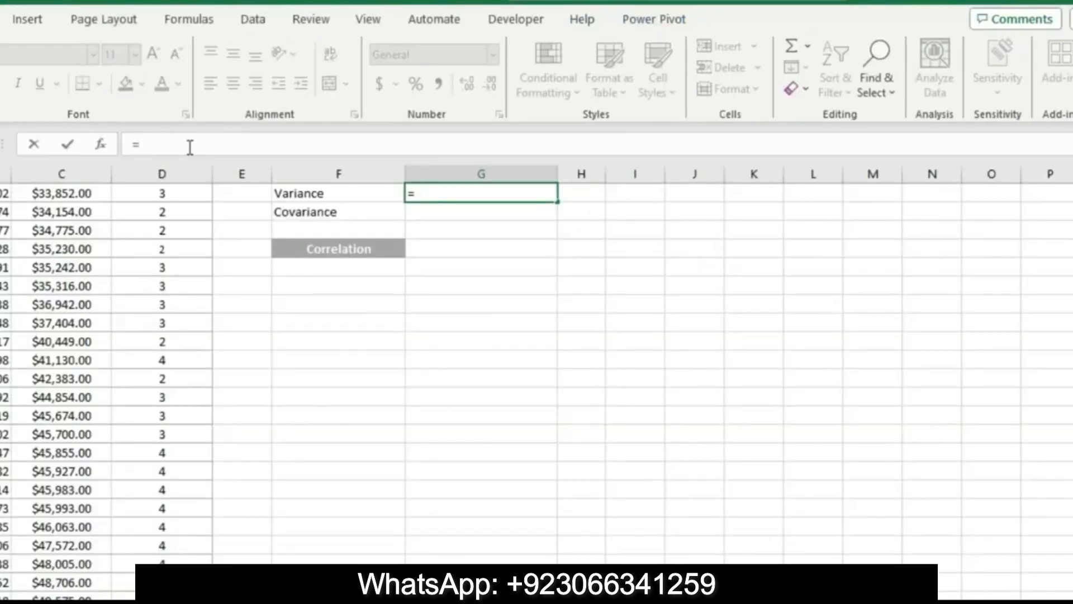
type("var")
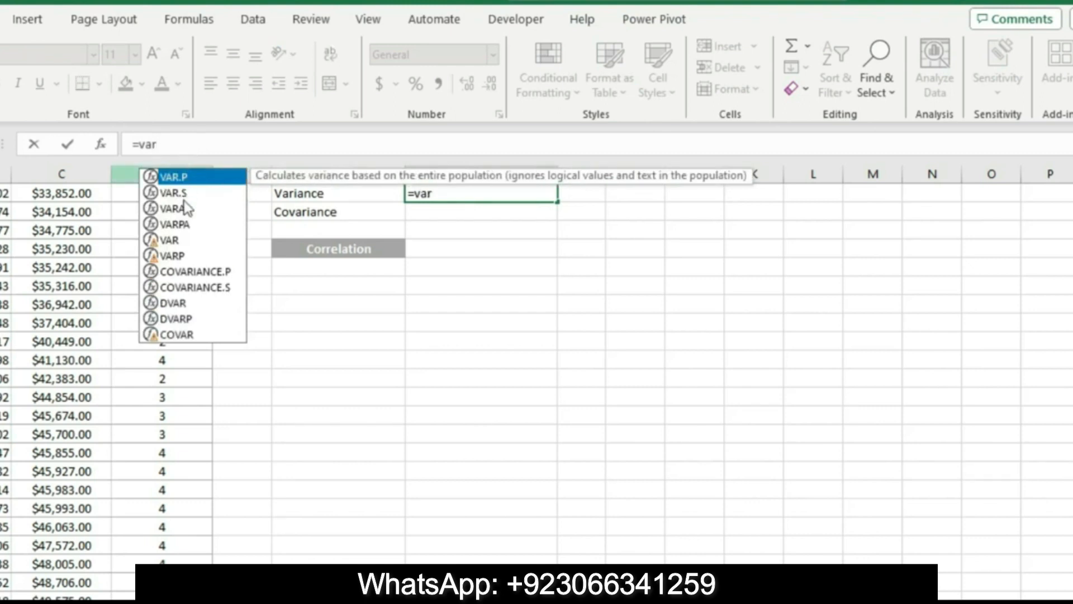
double_click(197, 241)
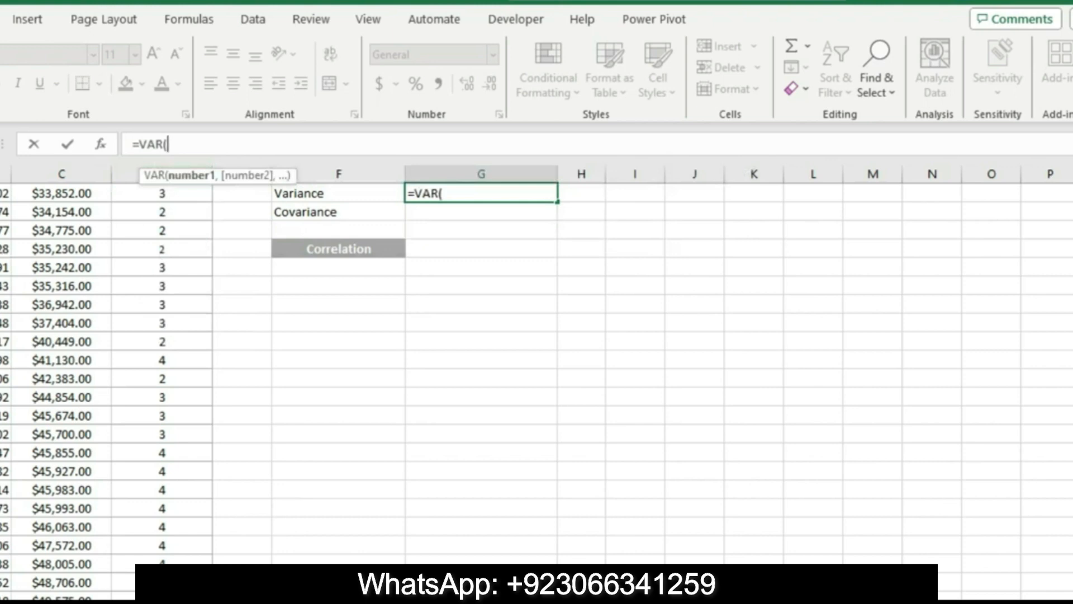
scroll(481, 335, "up", 4)
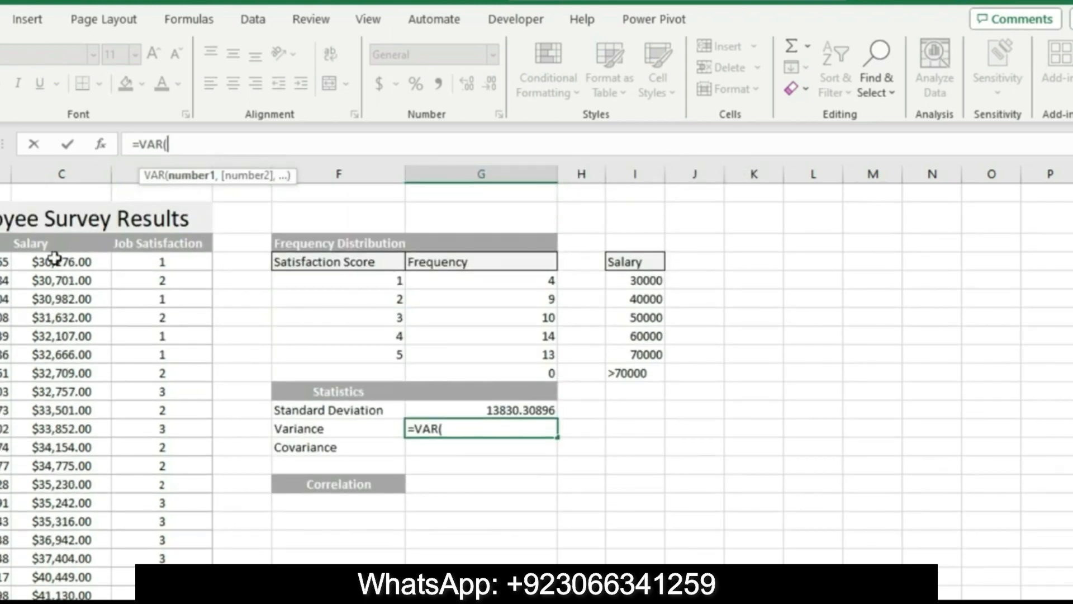
left_click_drag(56, 259, 69, 547)
key("Escape")
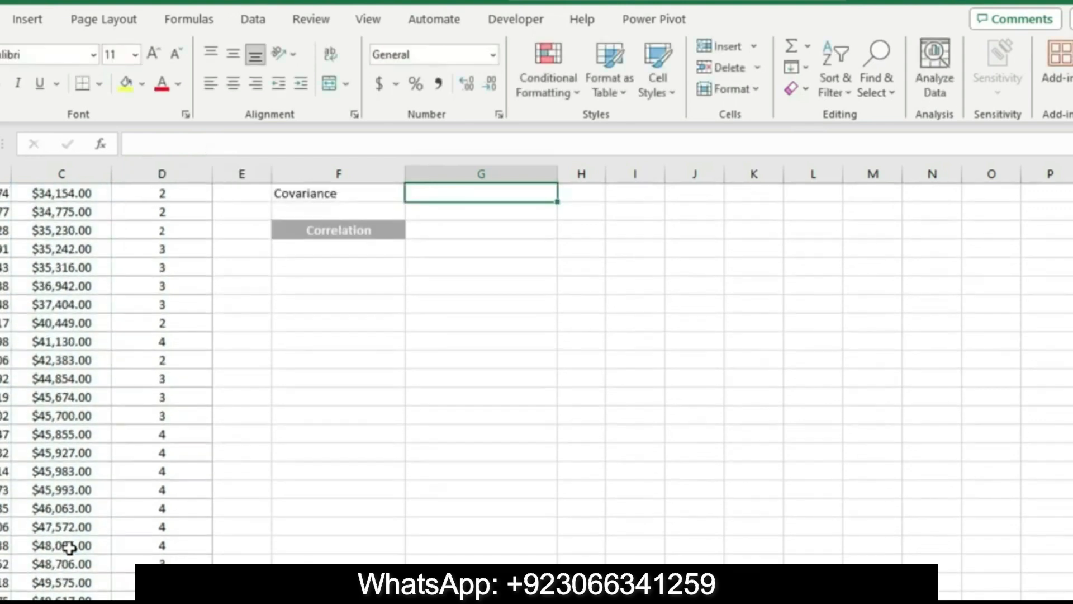
scroll(537, 391, "up", 5)
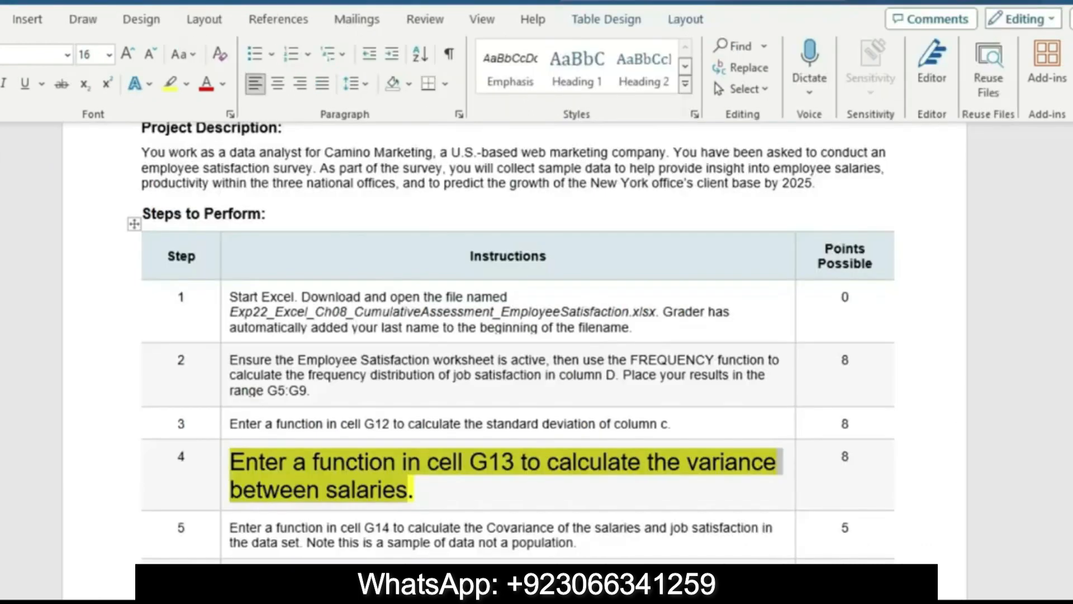
Return to Word and reset the step 4 instruction to 9 pt text with no highlight color
left_click(226, 497)
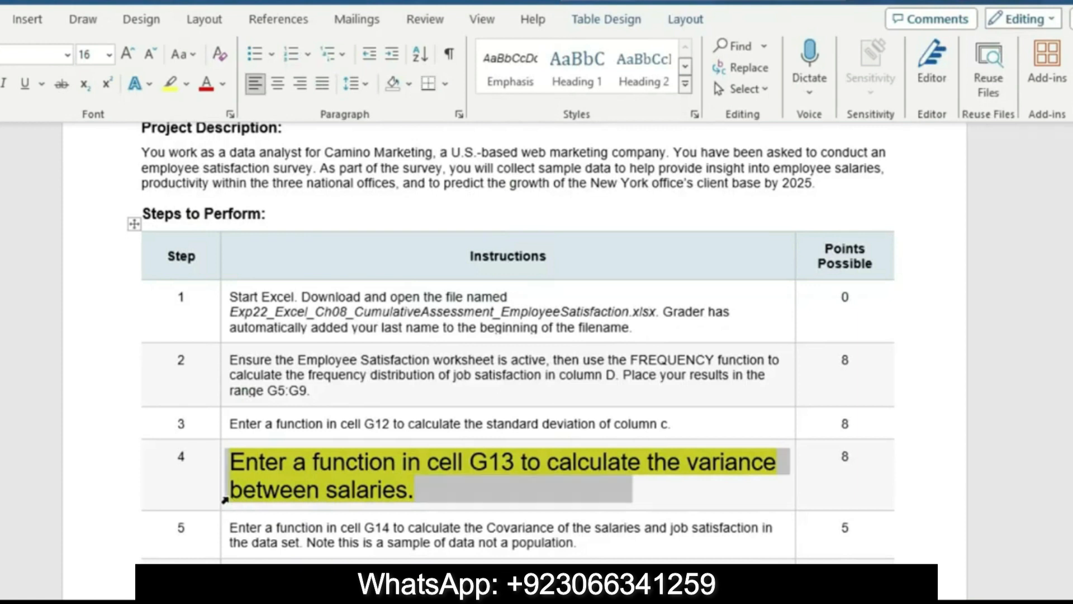
right_click(267, 494)
left_click(331, 438)
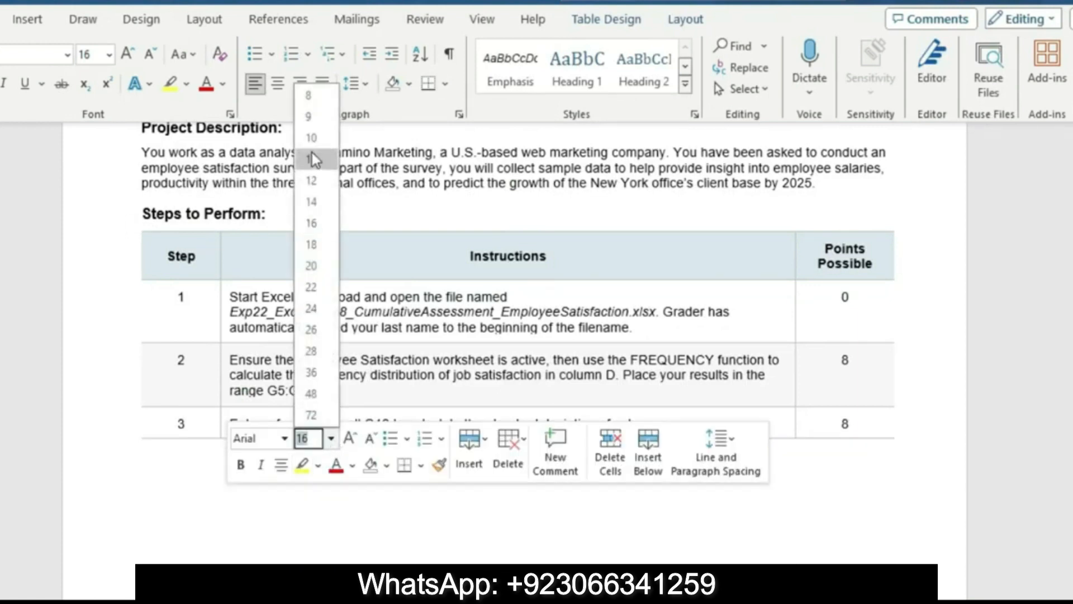
left_click(312, 117)
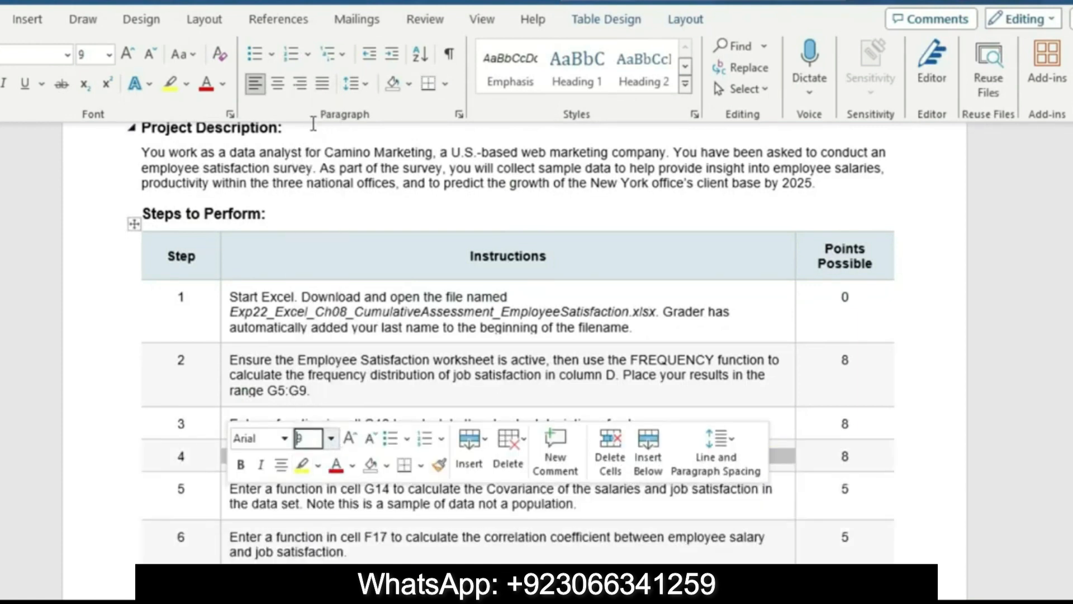
left_click(189, 85)
left_click(217, 195)
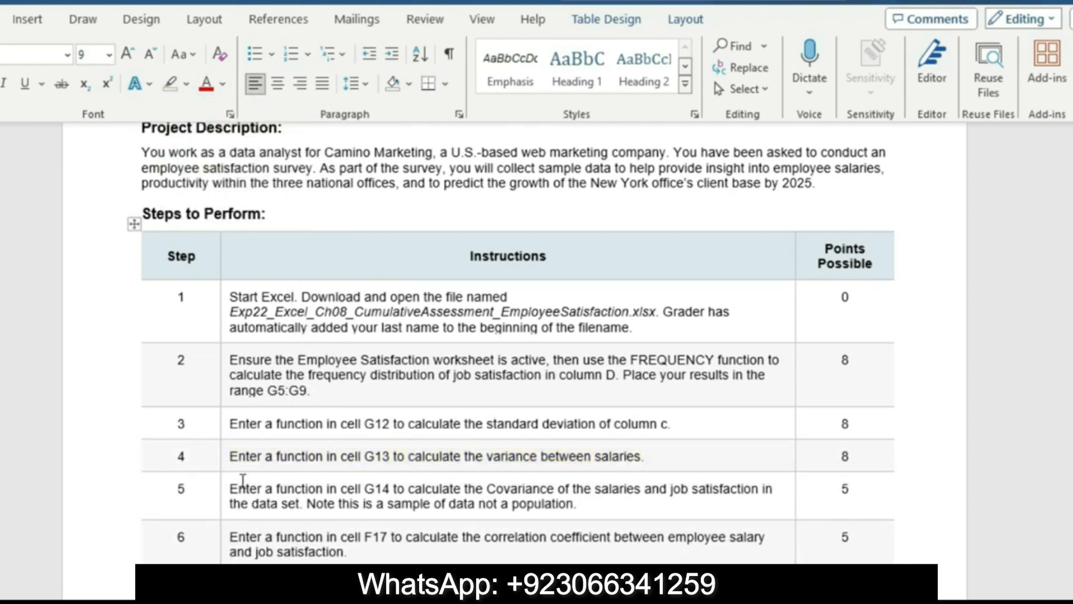
Enlarge the step 5 covariance instruction to 16 pt and highlight it in turquoise
left_click(226, 516)
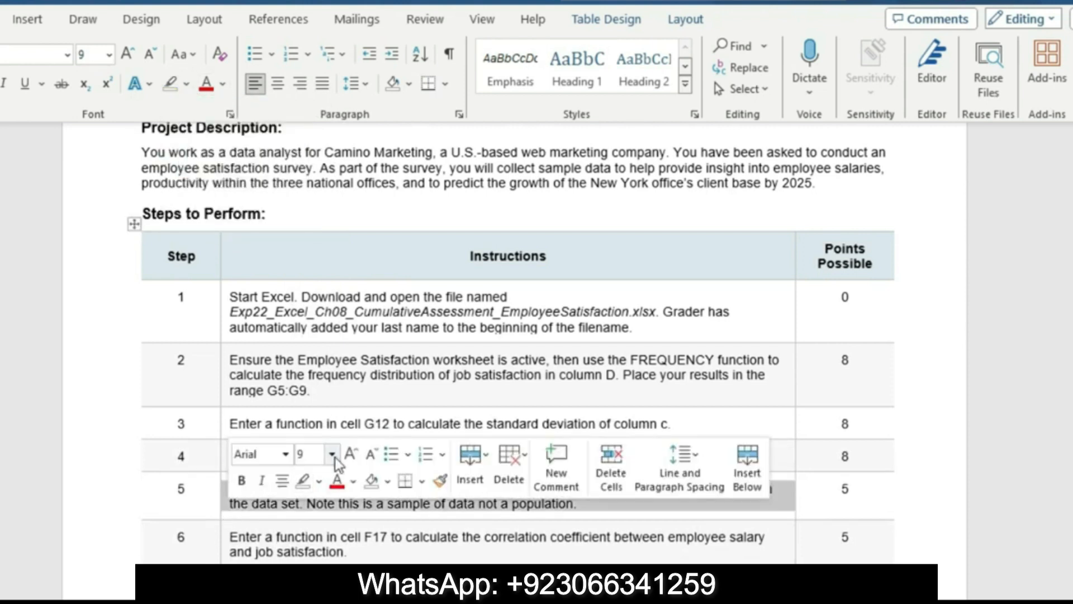
left_click(331, 454)
left_click(330, 239)
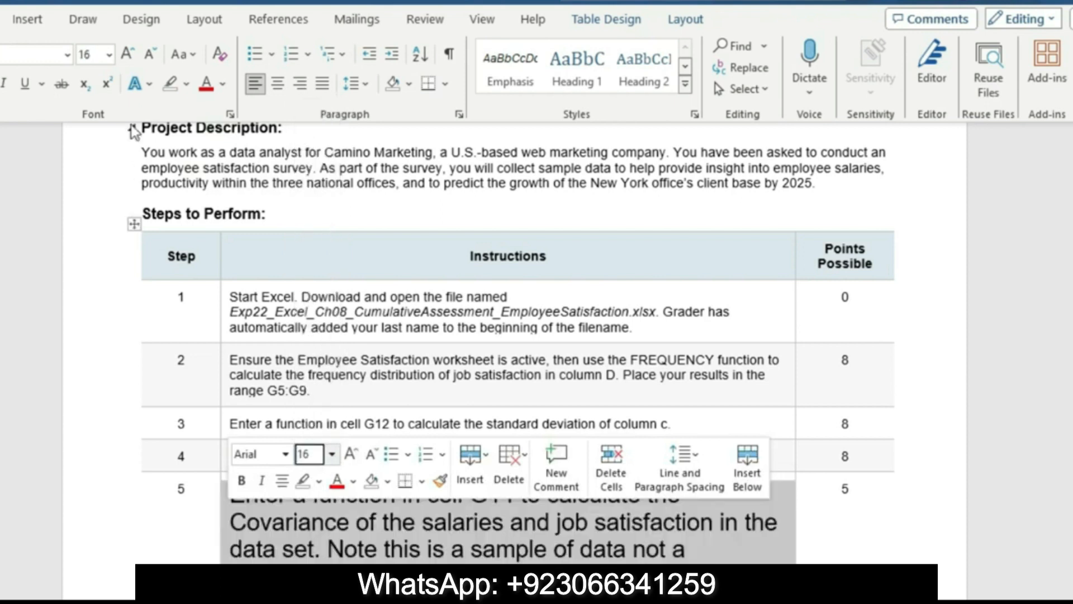
left_click(190, 89)
left_click(227, 107)
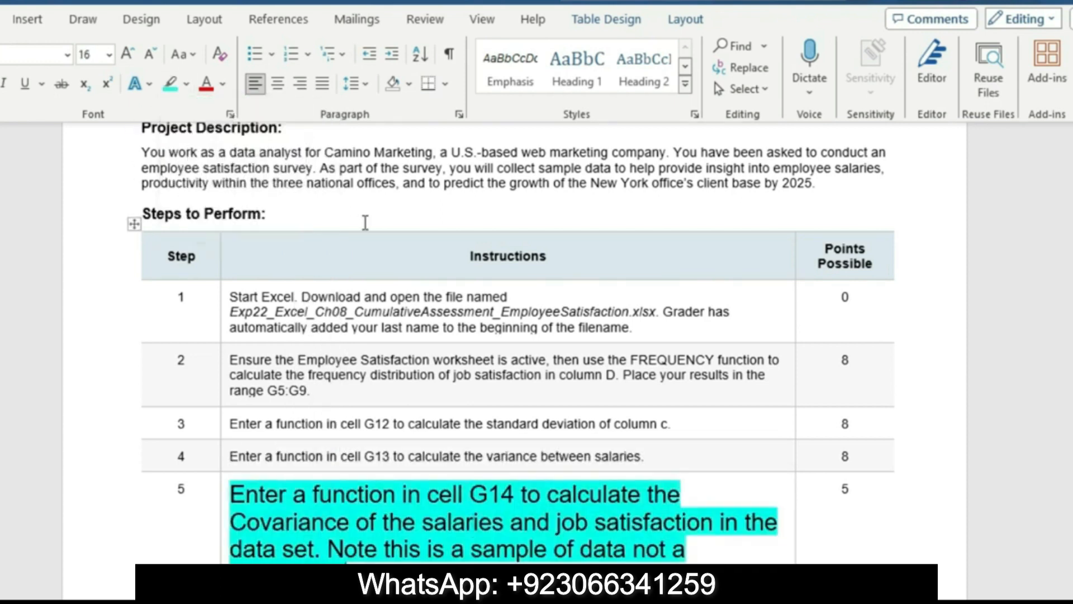
left_click_drag(1072, 234, 1072, 261)
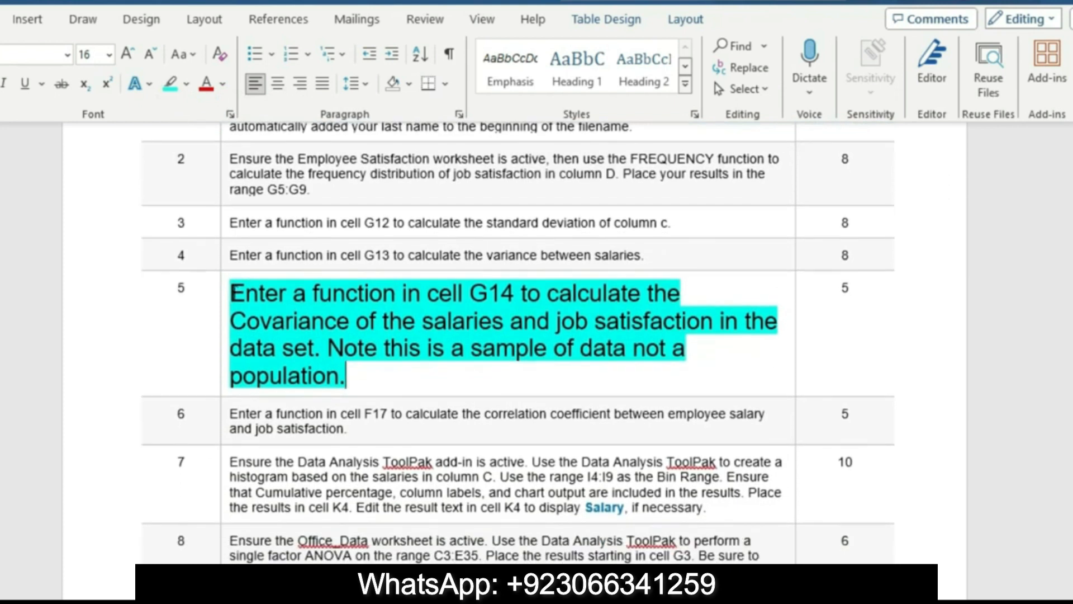
left_click_drag(232, 291, 323, 350)
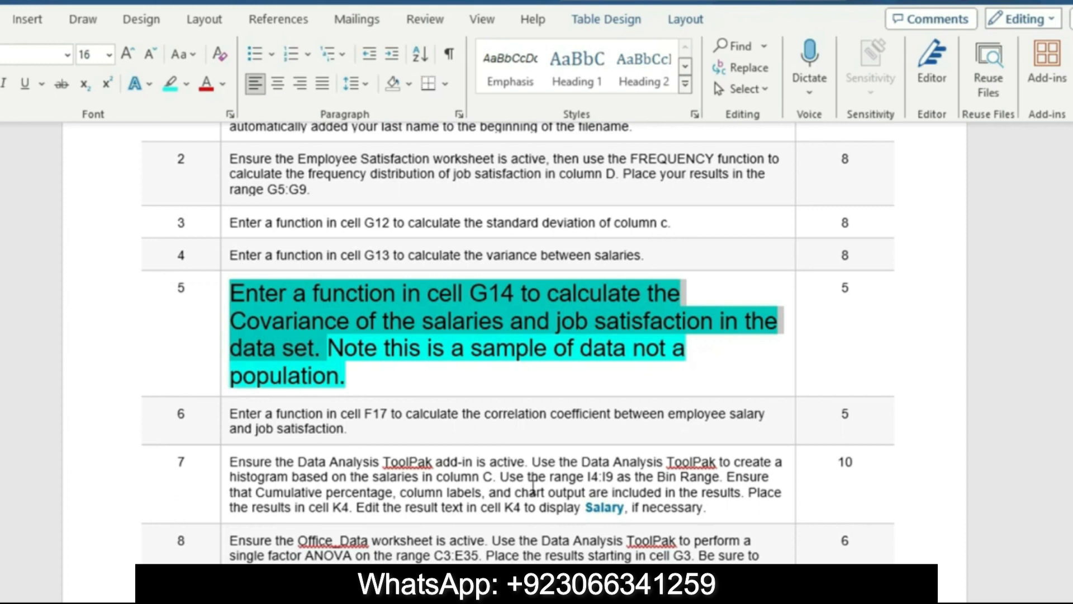
Switch to the Excel workbook and start a COVARIANCE.S formula in cell G14 with the salaries C4:C53 as the first array
left_click(589, 601)
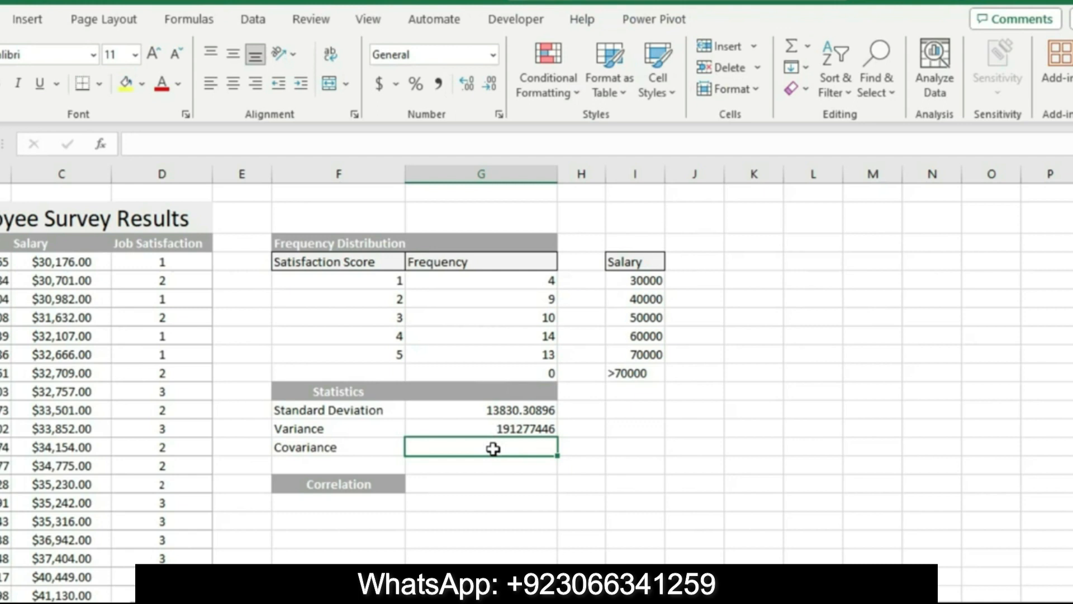
type("=")
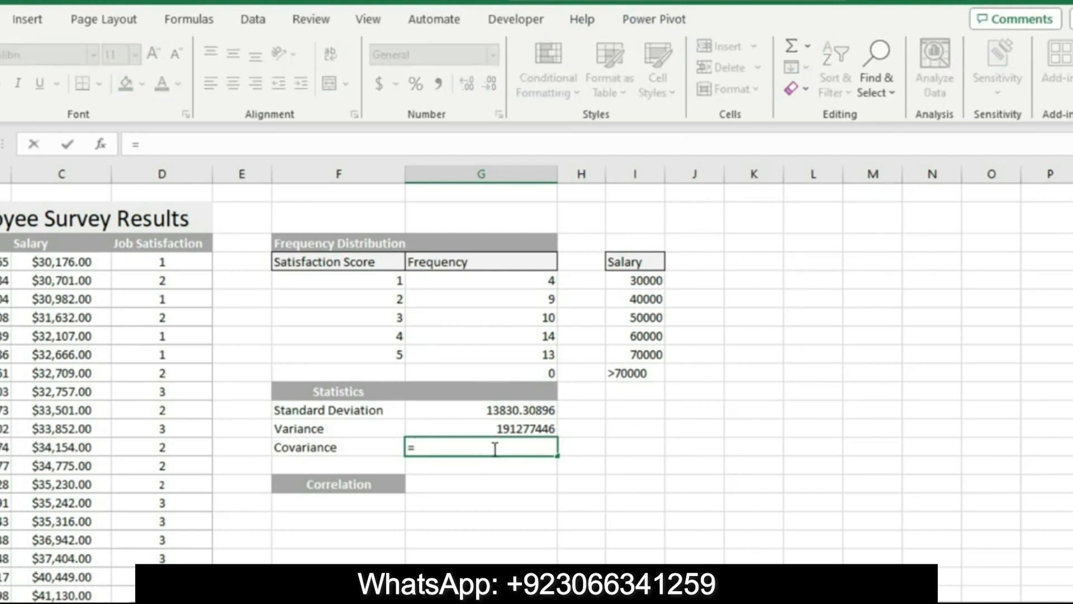
type("c")
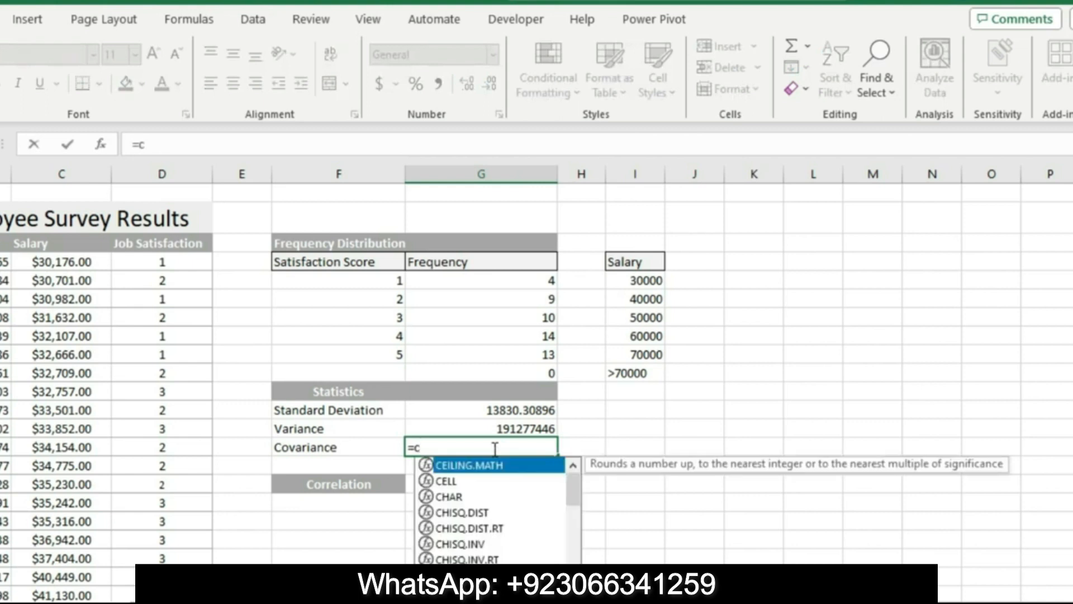
type("ova")
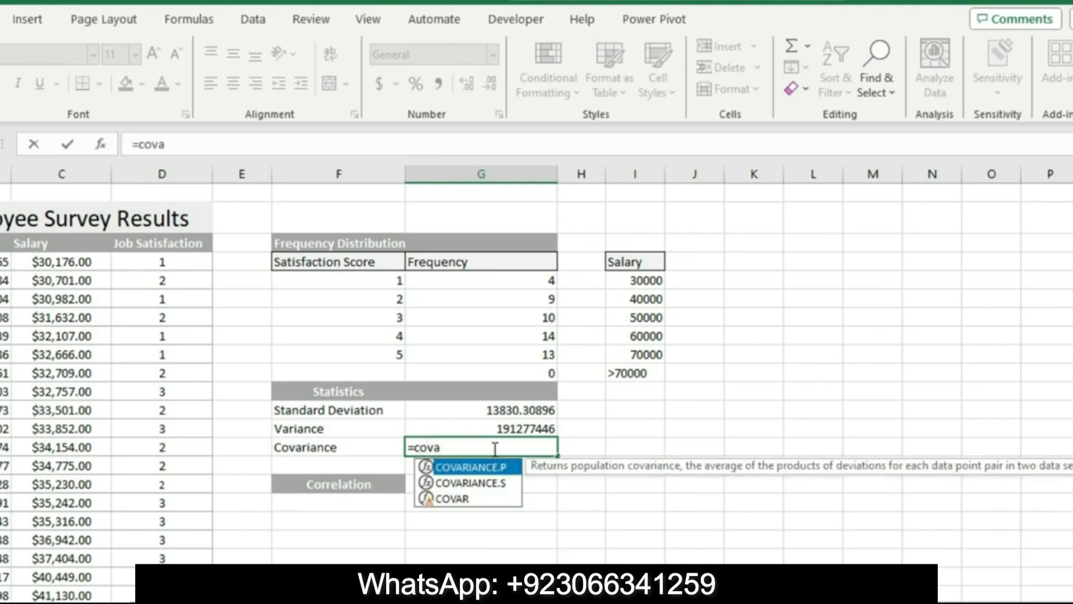
double_click(503, 484)
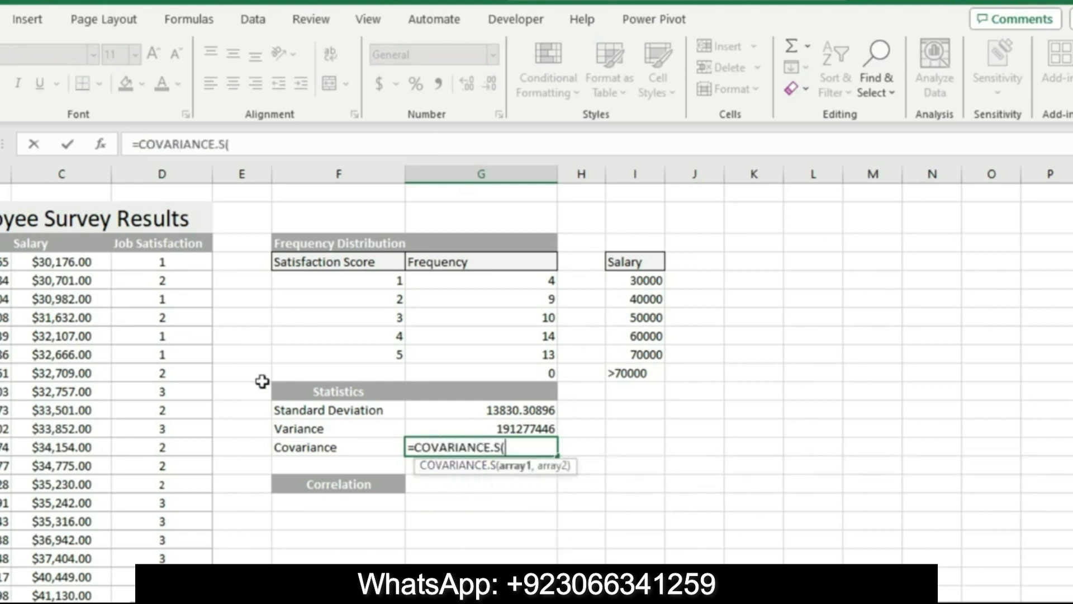
left_click_drag(44, 258, 82, 547)
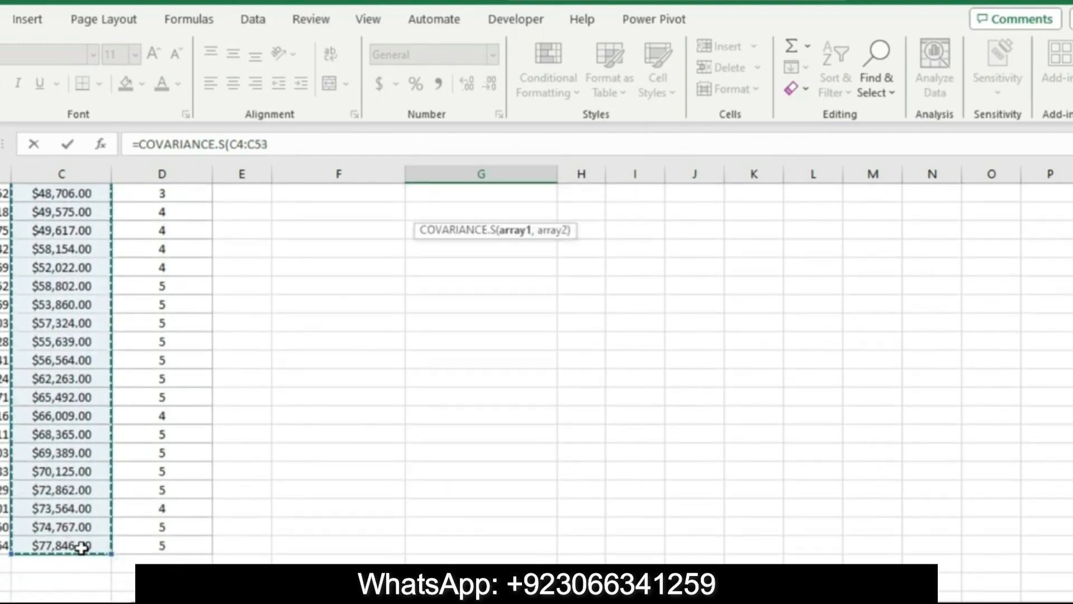
Add the job satisfaction scores D4:D53 as the second array and complete the covariance formula
left_click(276, 141)
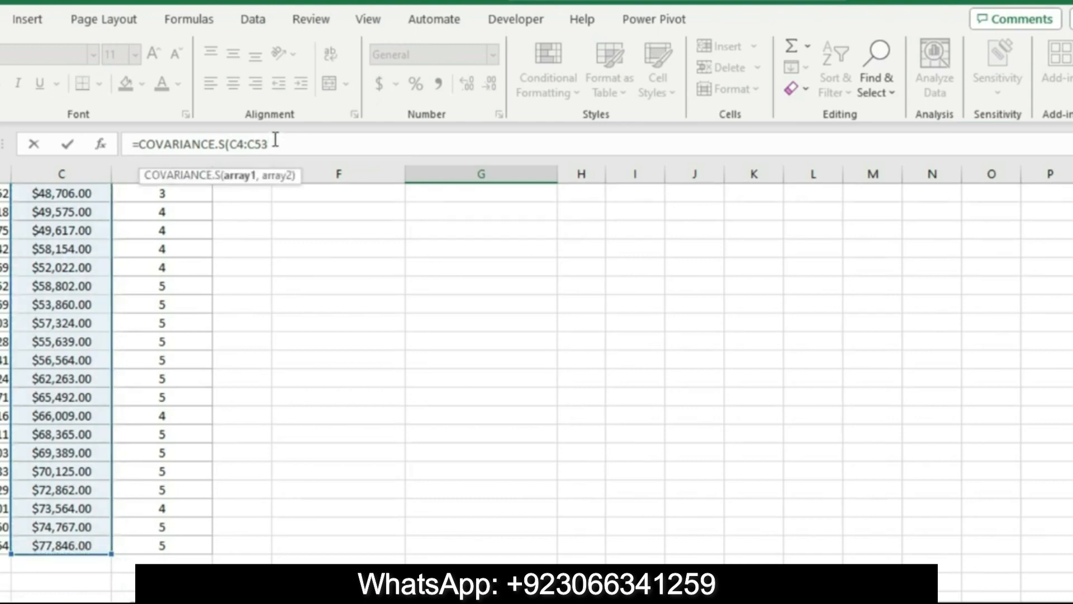
type(",")
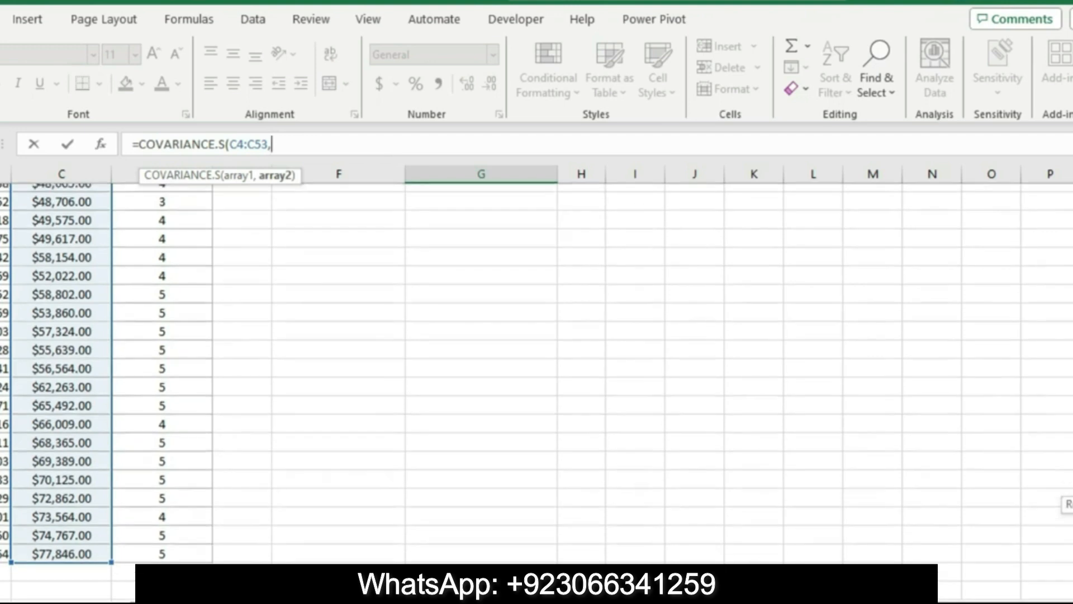
scroll(236, 288, "up", 10)
left_click_drag(170, 264, 168, 568)
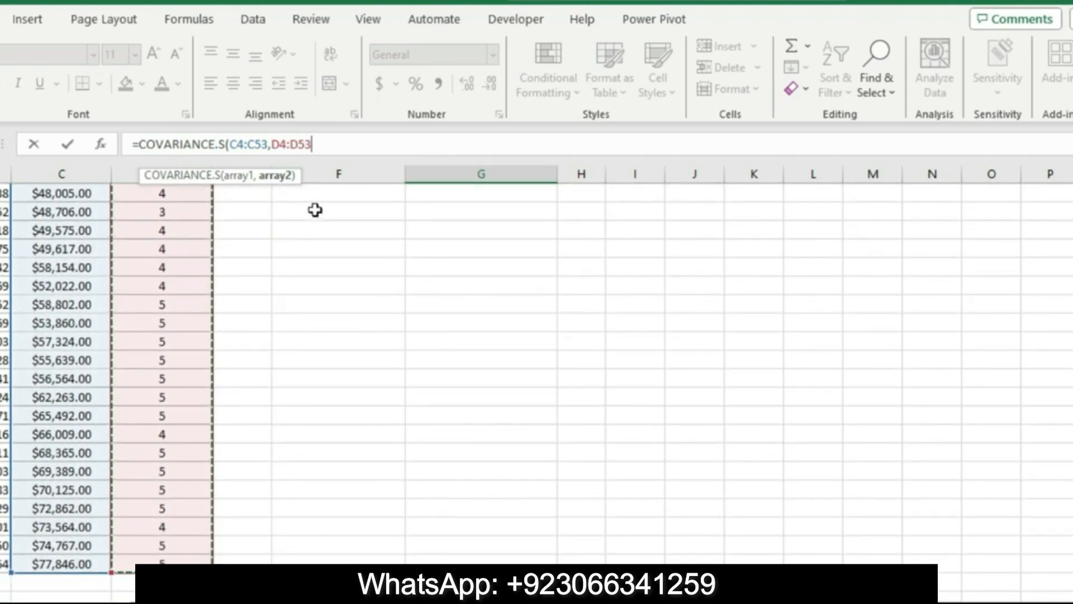
type(")")
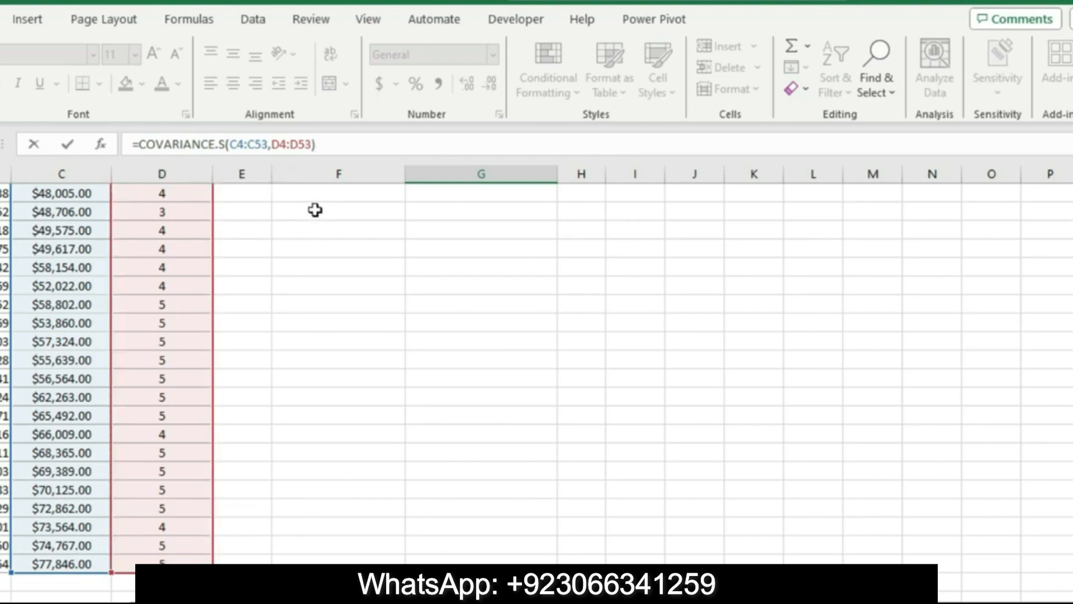
key("Escape")
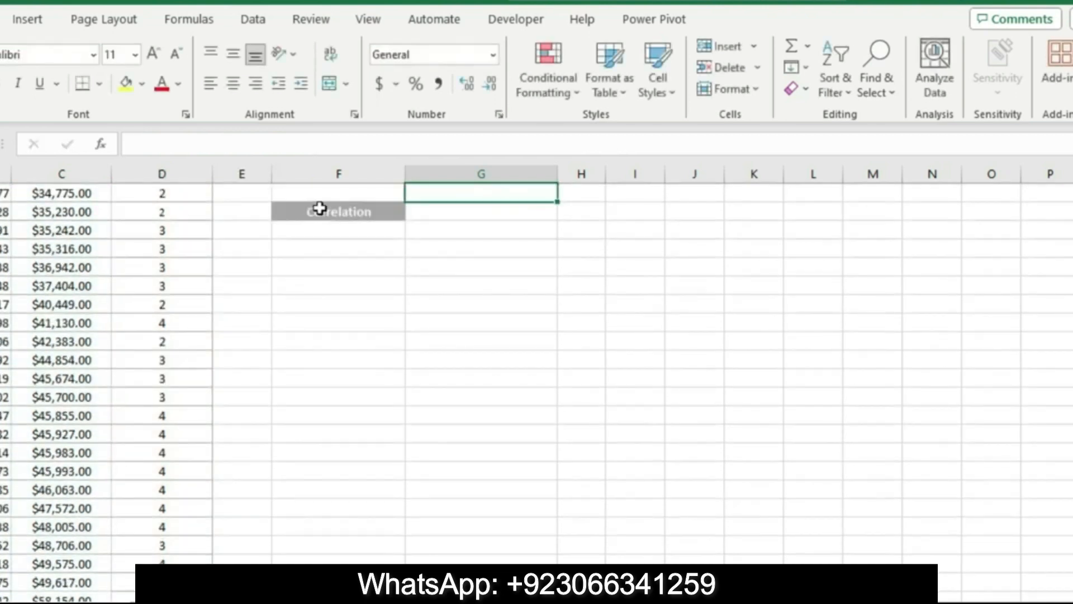
scroll(659, 497, "up", 4)
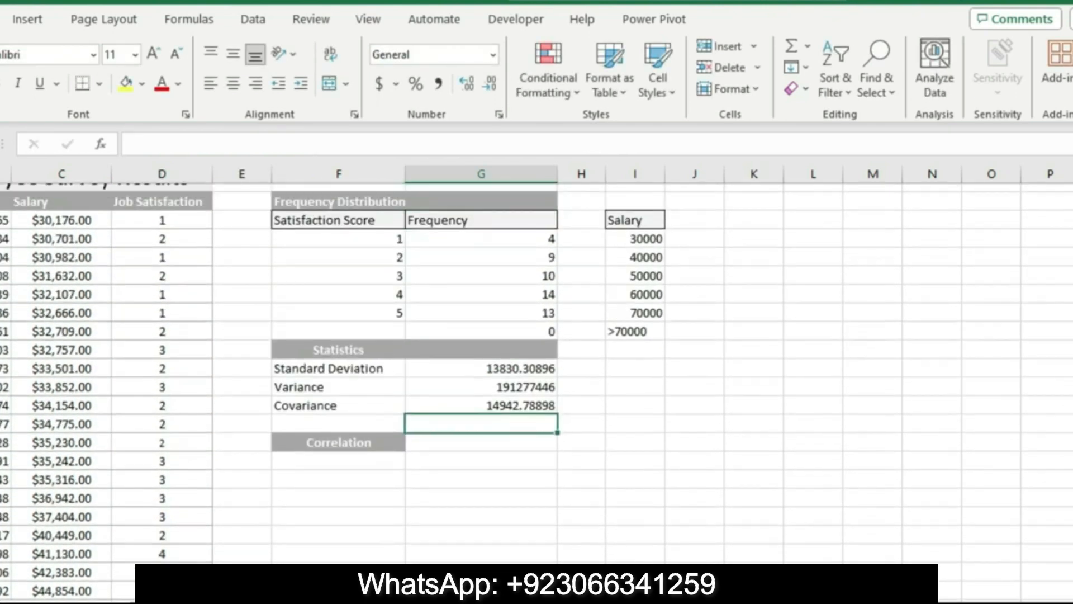
Return to Word and reset the step 5 instruction to 9 pt text with no highlight color
left_click(545, 600)
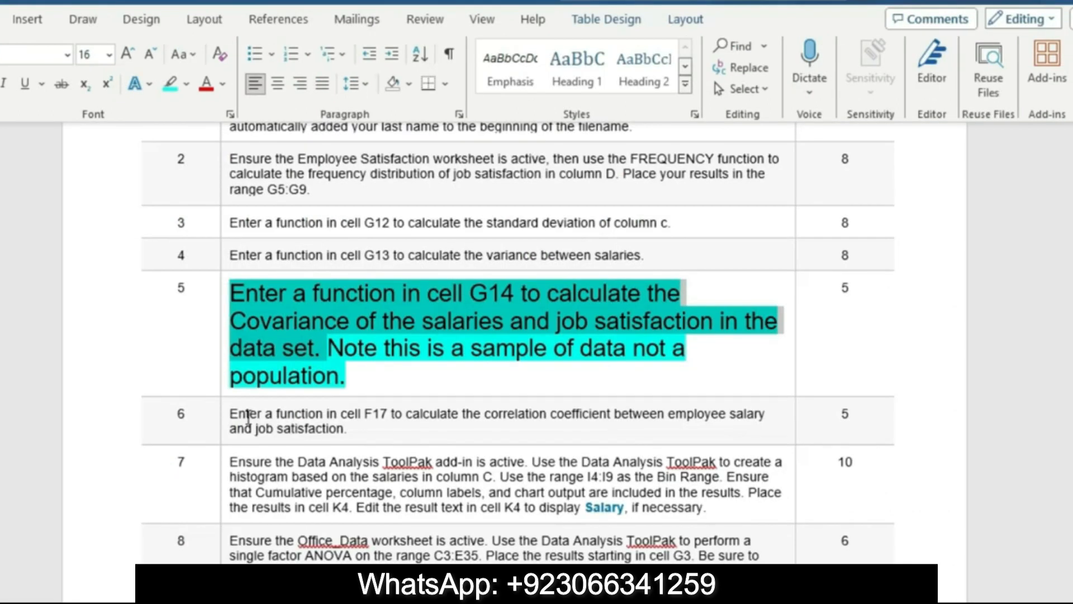
left_click(224, 386)
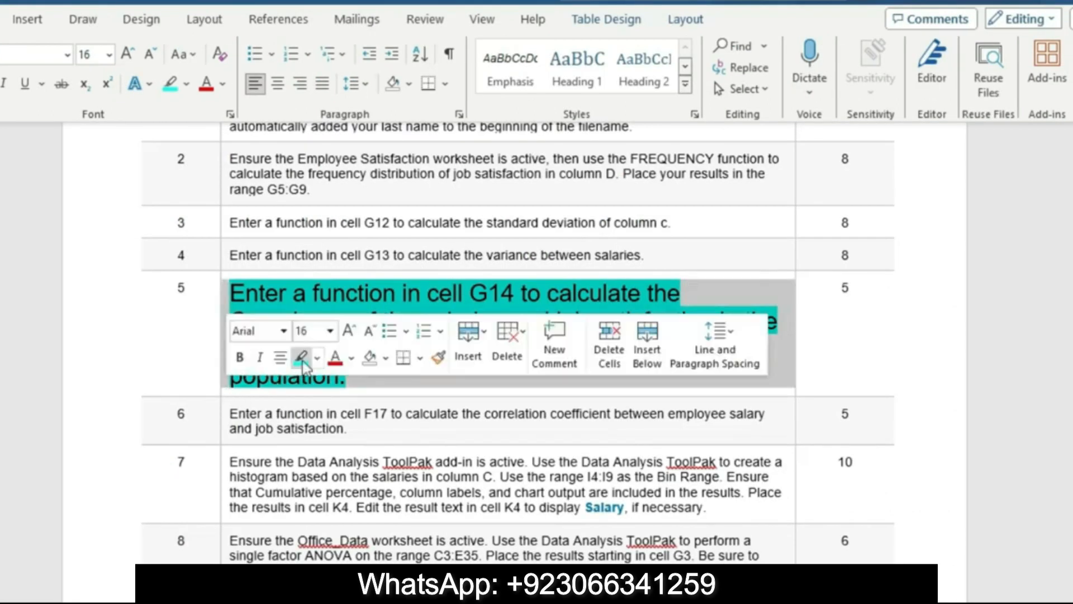
left_click(331, 330)
left_click(320, 8)
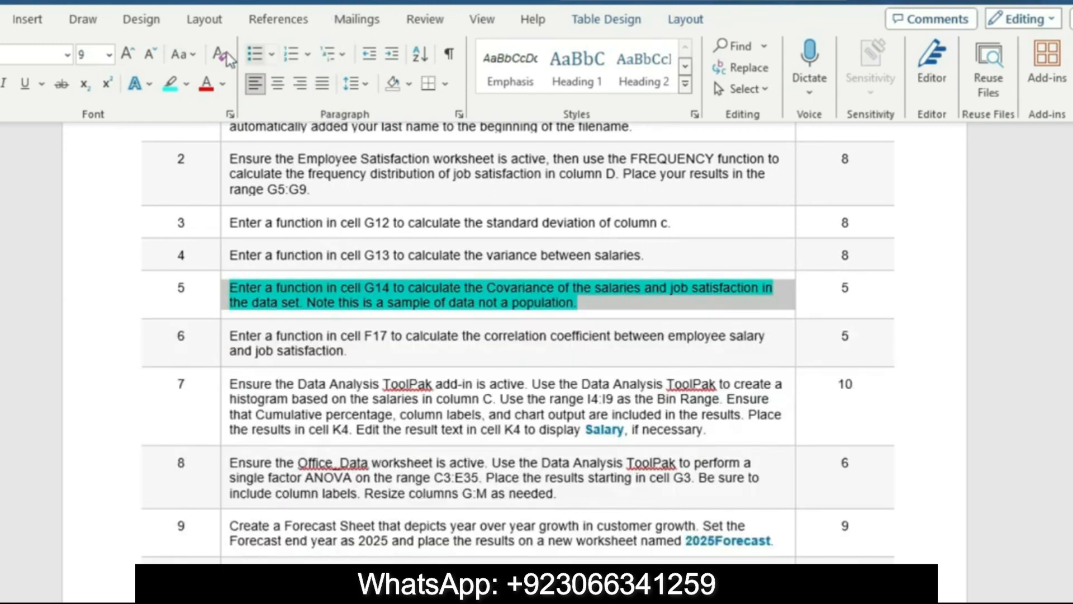
left_click(187, 84)
left_click(248, 195)
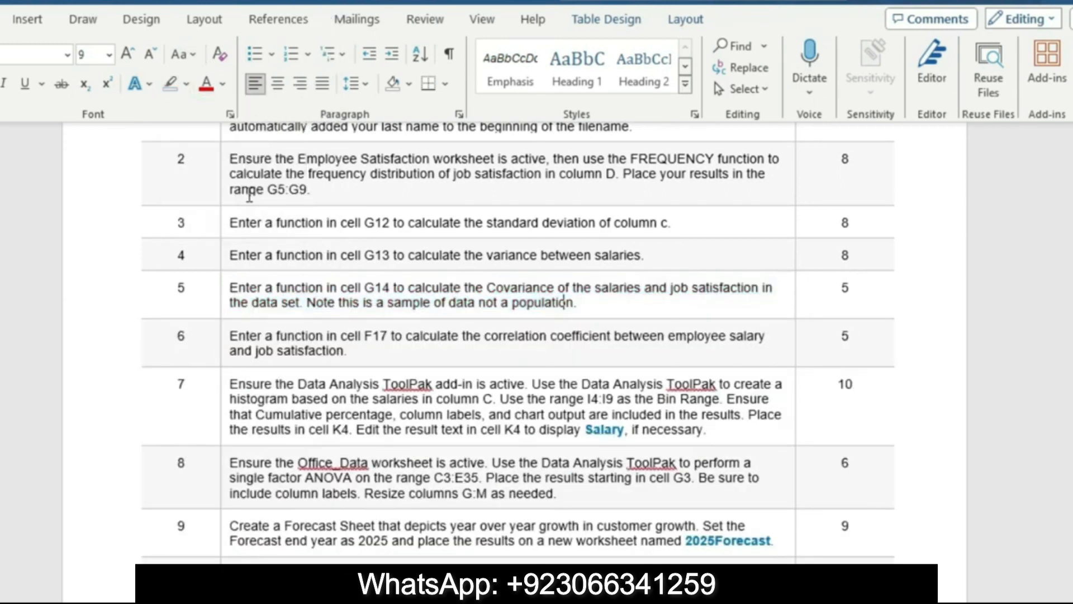
Enlarge the step 6 correlation instruction to 16 pt and highlight it in turquoise
left_click(225, 358)
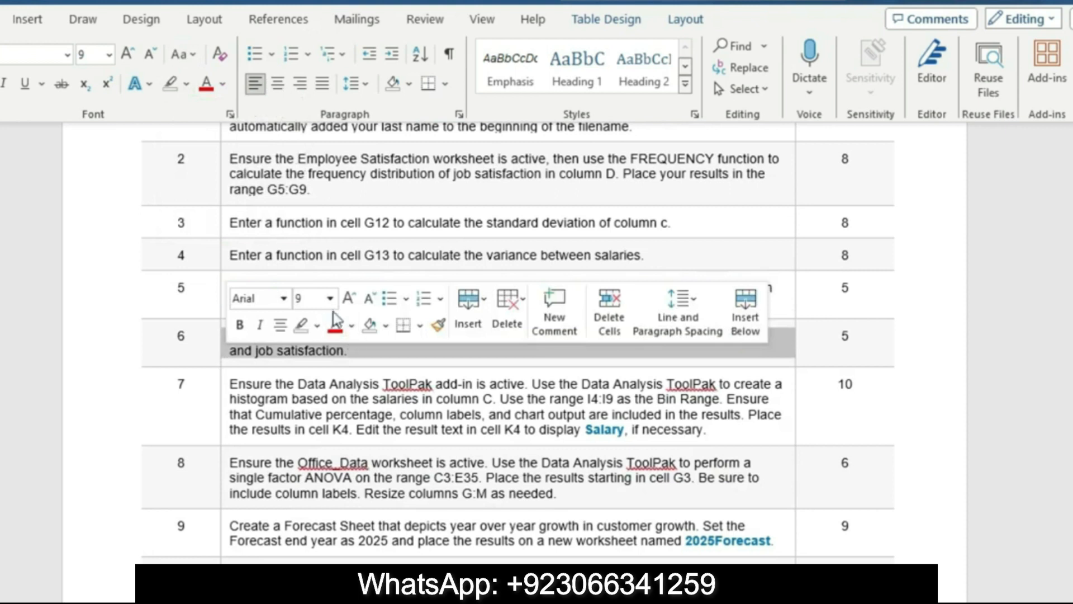
left_click(330, 298)
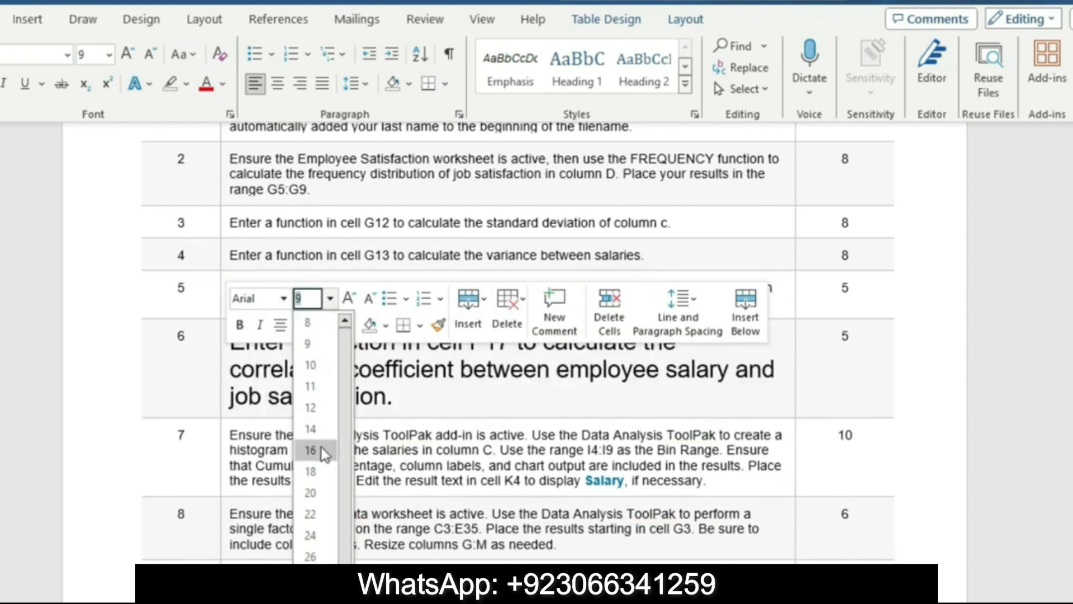
left_click(321, 447)
left_click(317, 325)
left_click(358, 355)
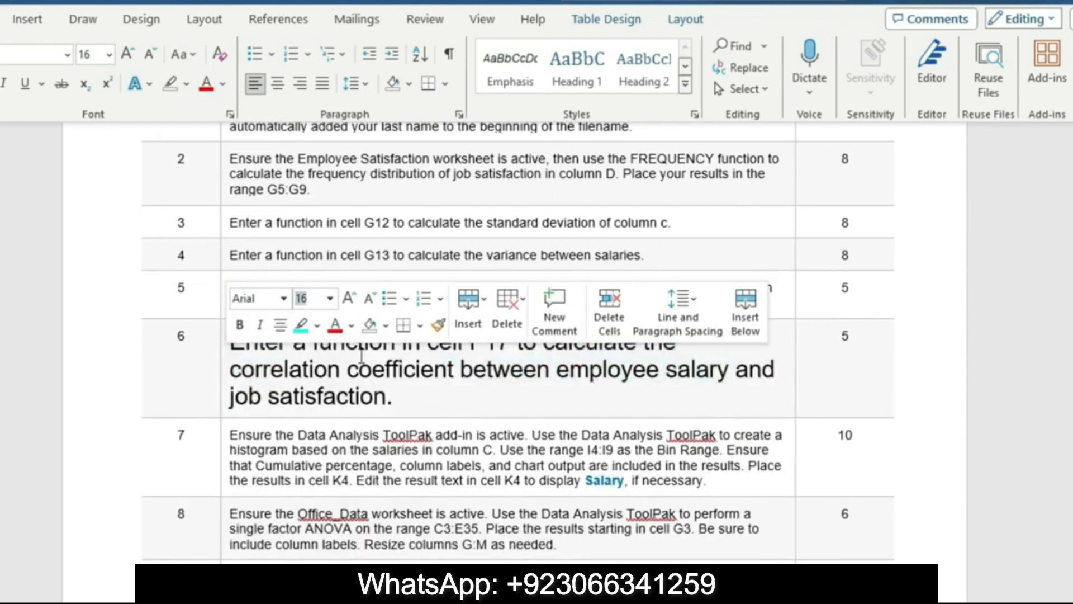
left_click(316, 397)
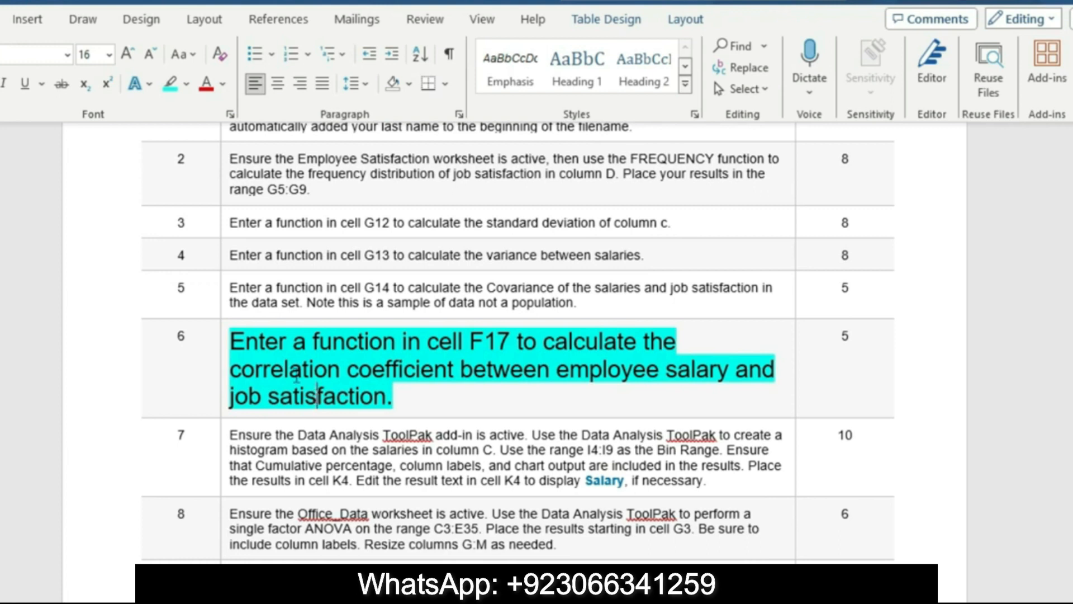
left_click_drag(239, 341, 413, 403)
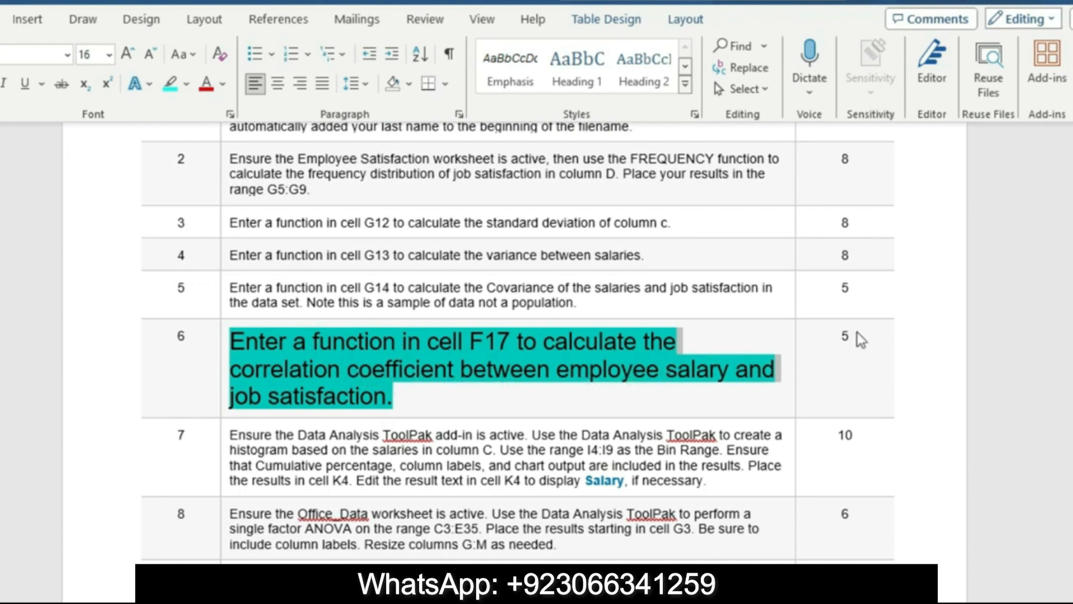
left_click_drag(1072, 274, 1072, 244)
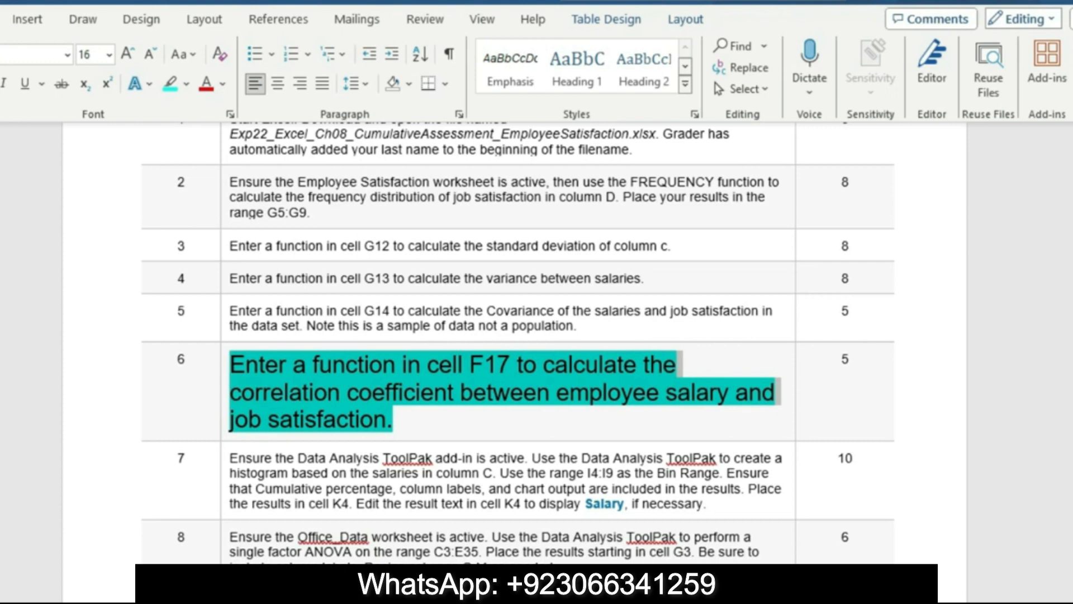
Switch to the Excel workbook and start a CORREL formula in cell F17 with the salaries C4:C53 as the first array
key("alt+Tab")
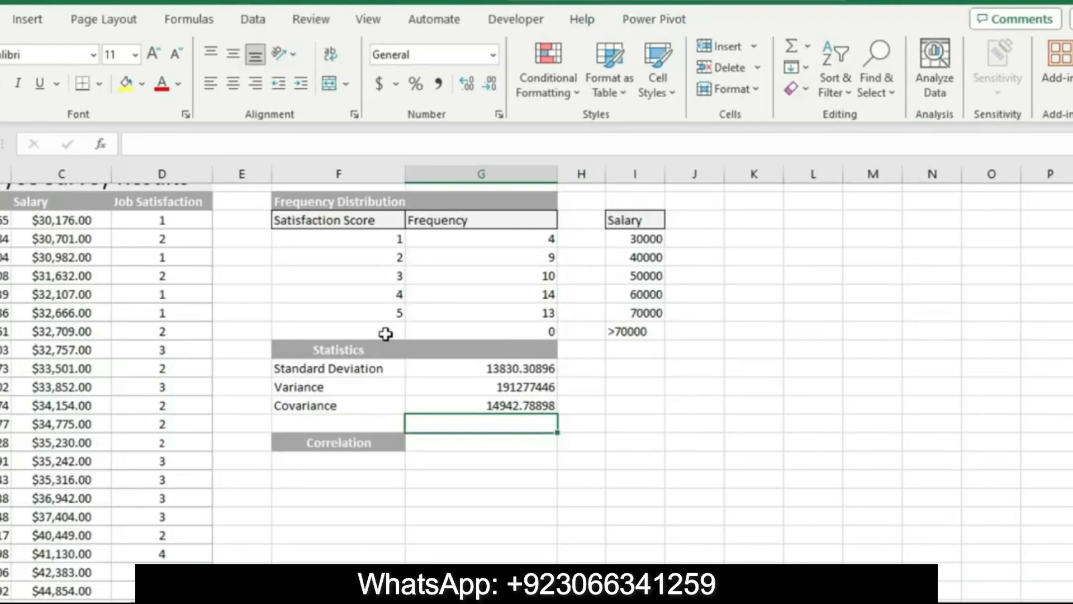
left_click(363, 460)
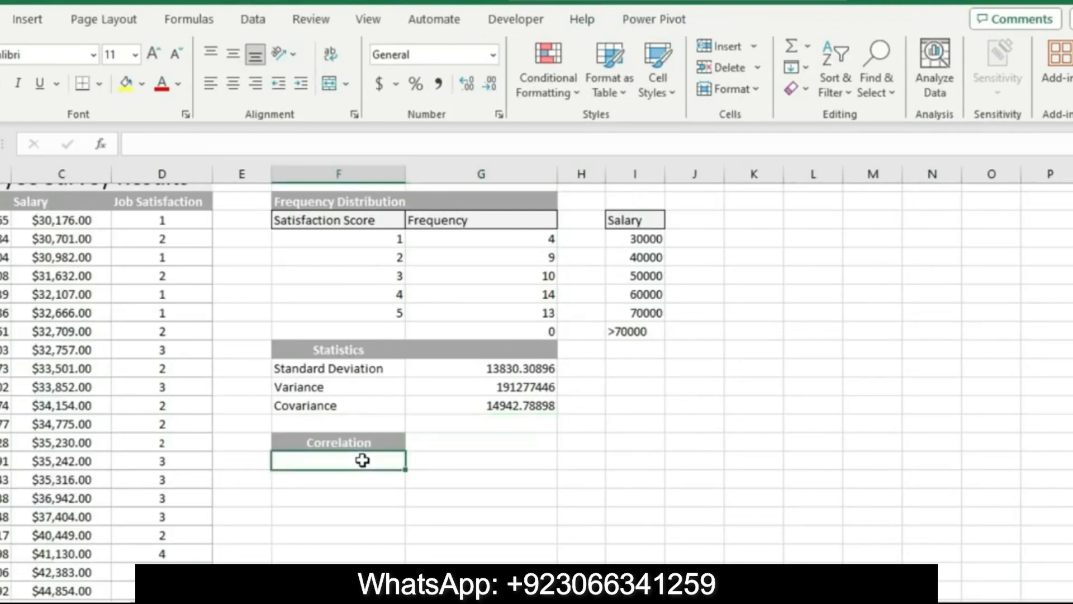
left_click(167, 144)
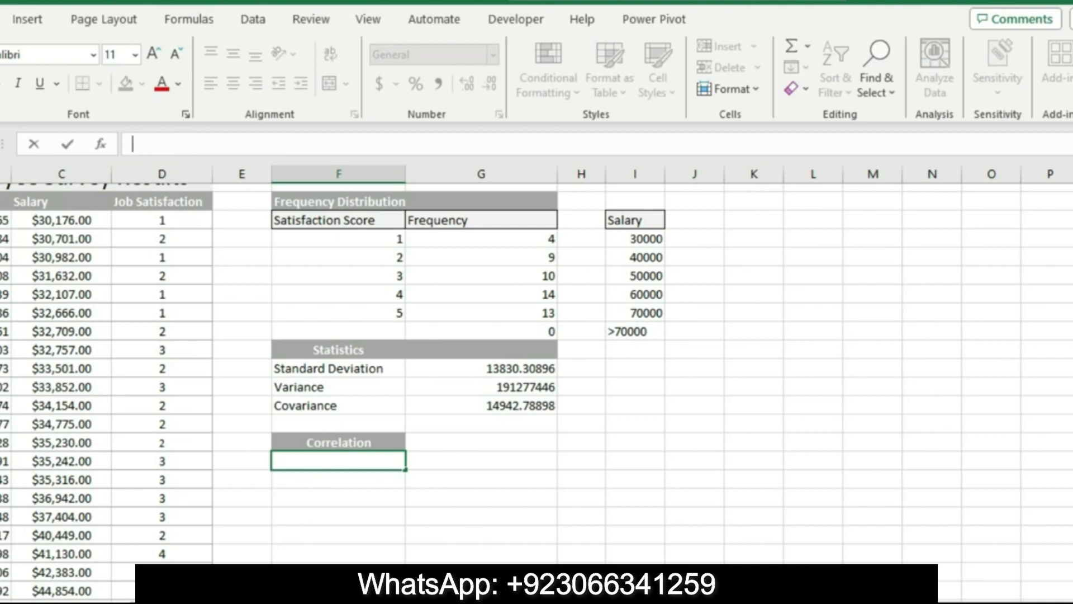
key("alt+Tab")
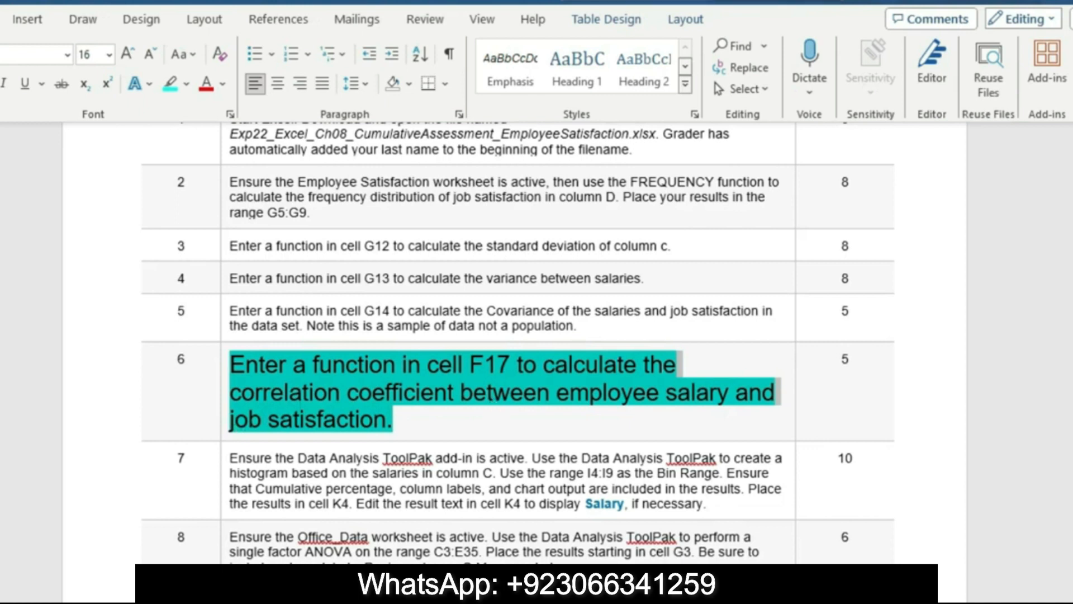
key("alt+Tab")
type("=")
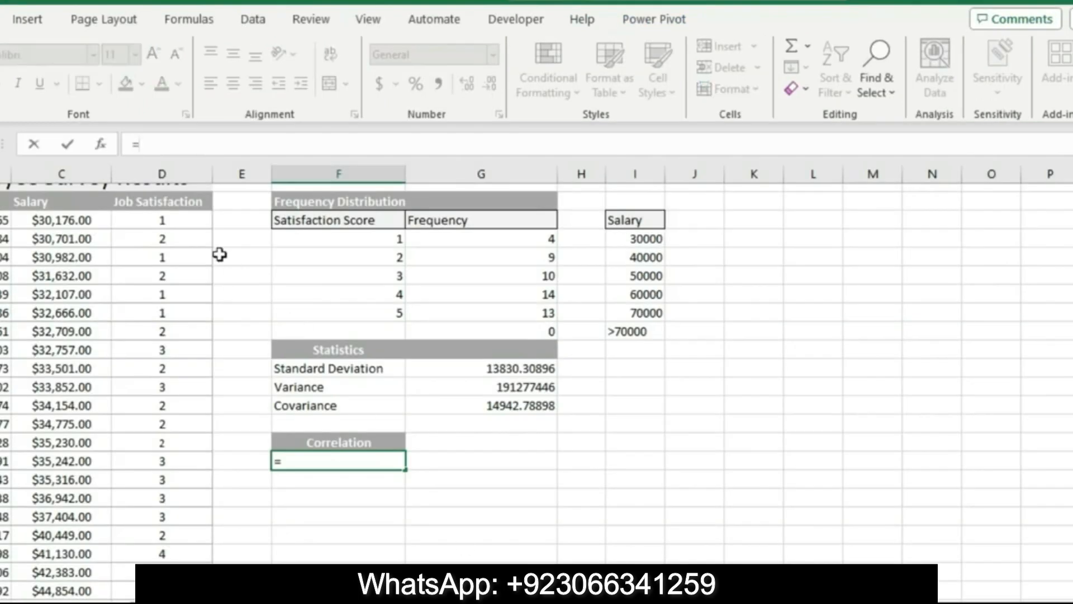
type("cor")
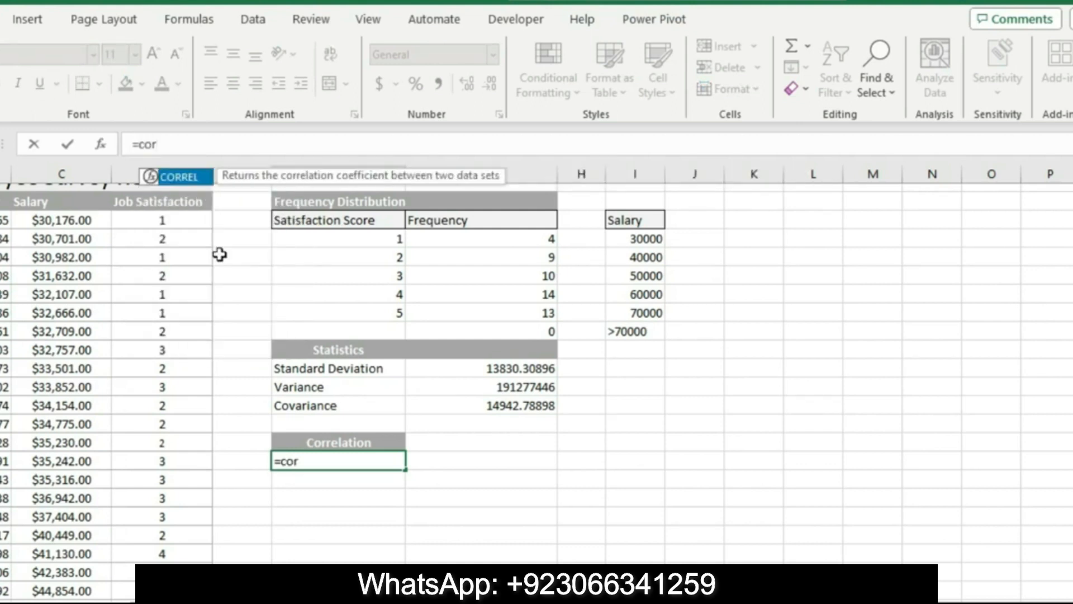
double_click(180, 178)
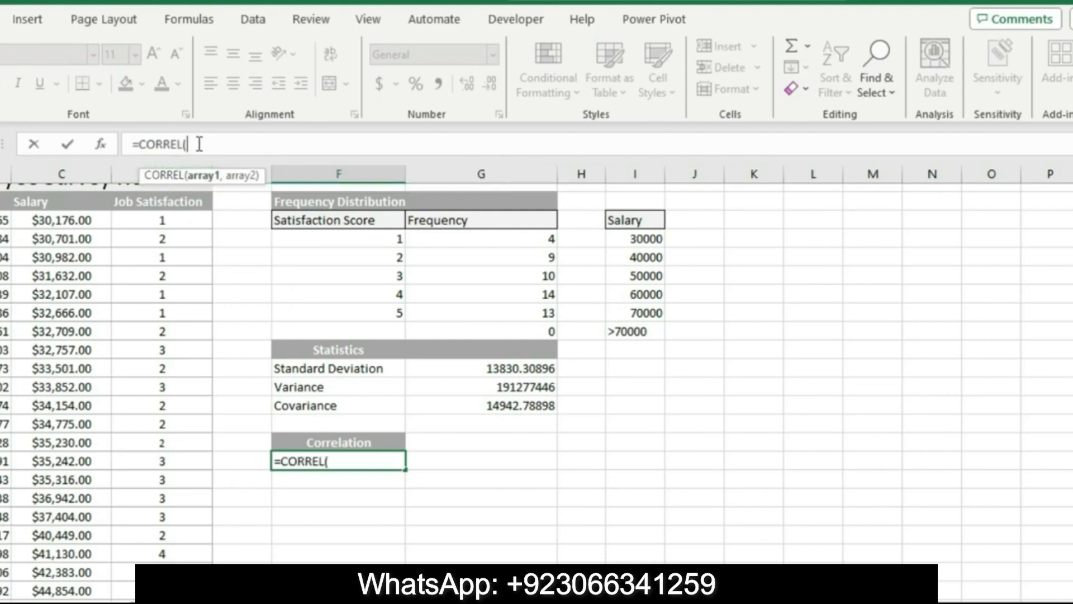
left_click_drag(63, 220, 83, 581)
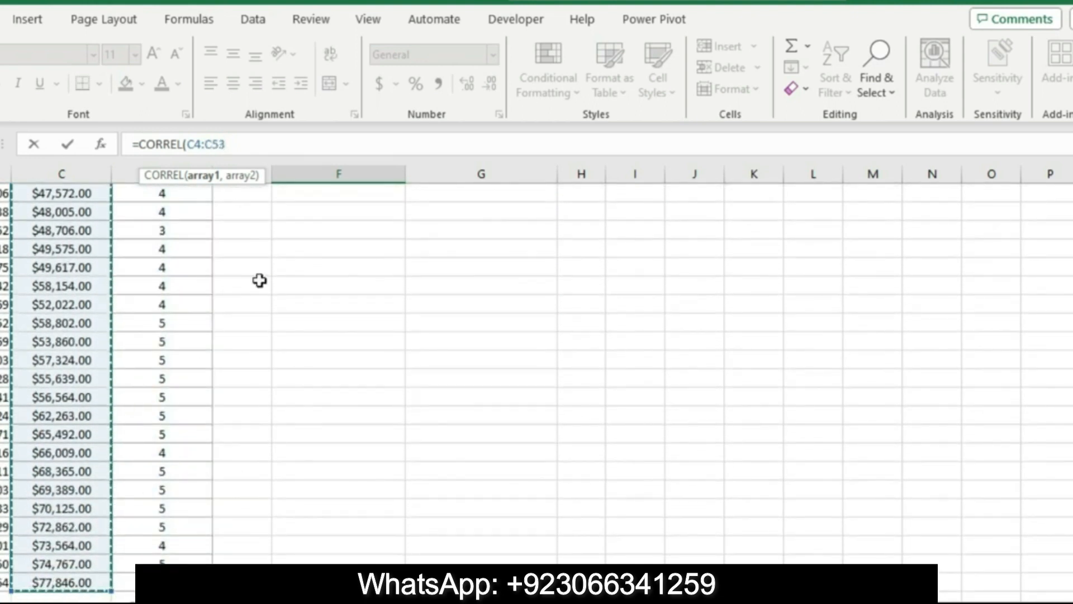
Add the job satisfaction scores D4:D53 as the second array and complete the correlation formula
type(",")
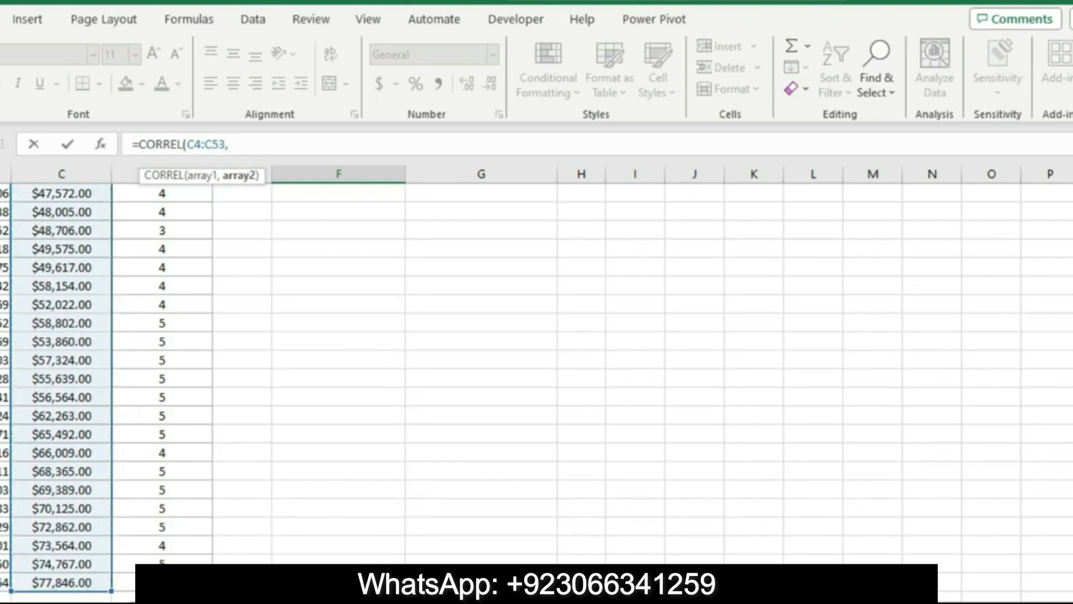
scroll(537, 392, "up", 9)
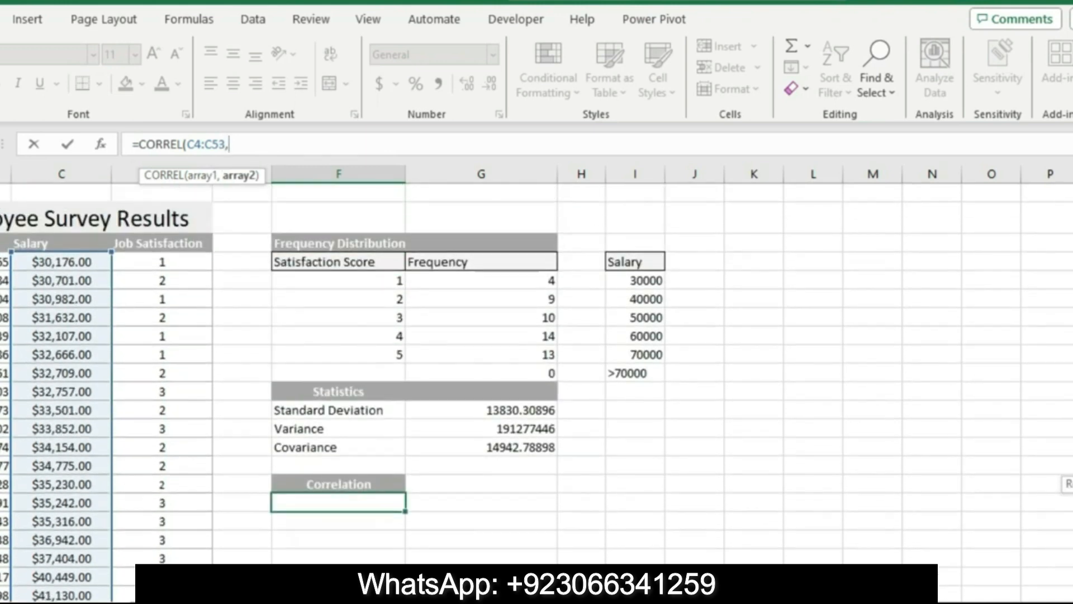
left_click_drag(176, 264, 168, 573)
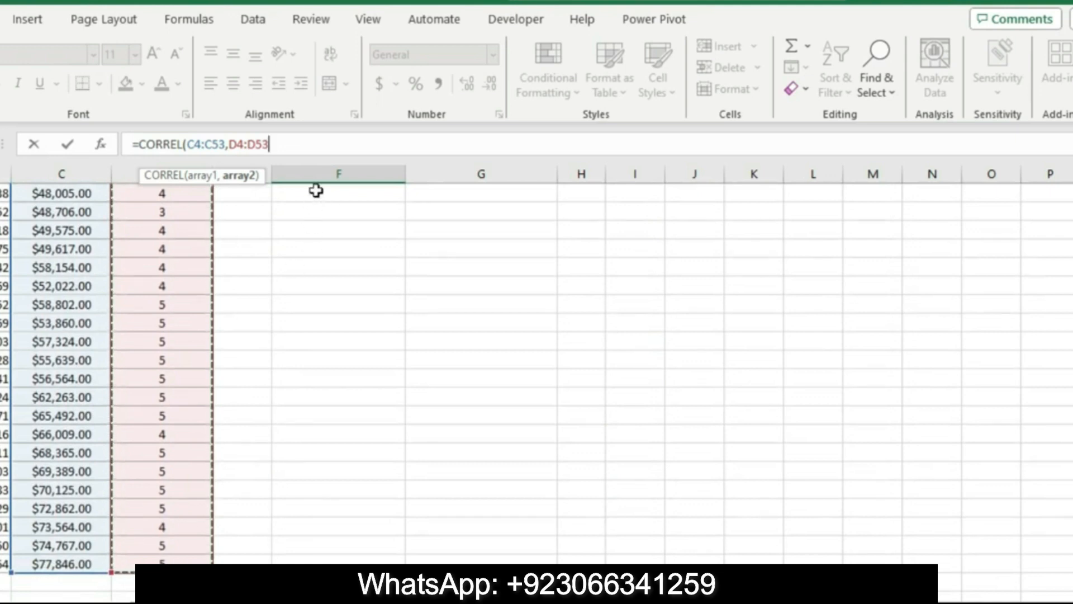
type(")")
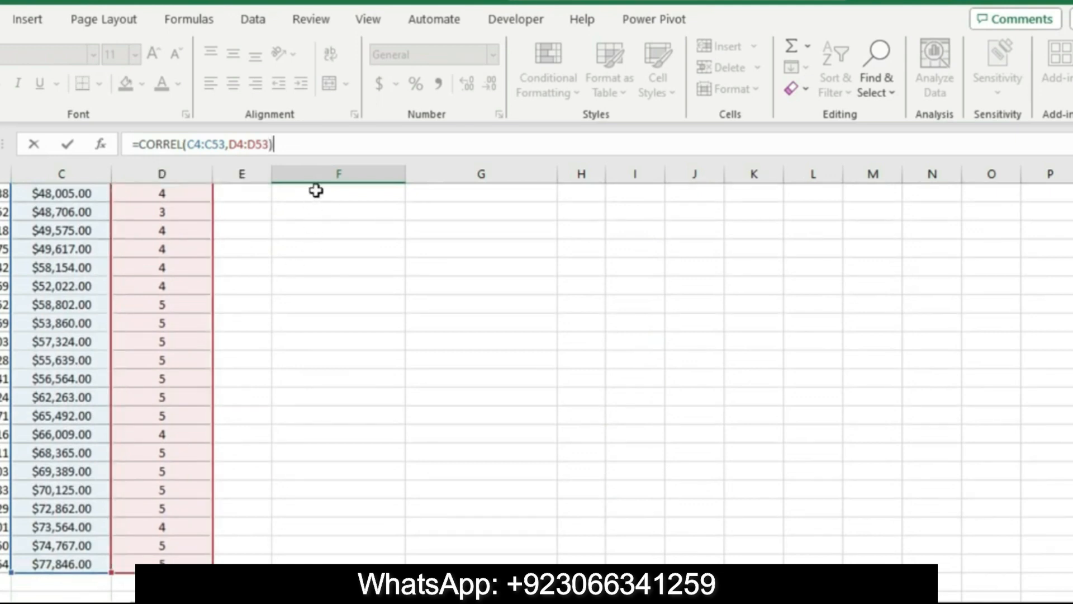
key("Return")
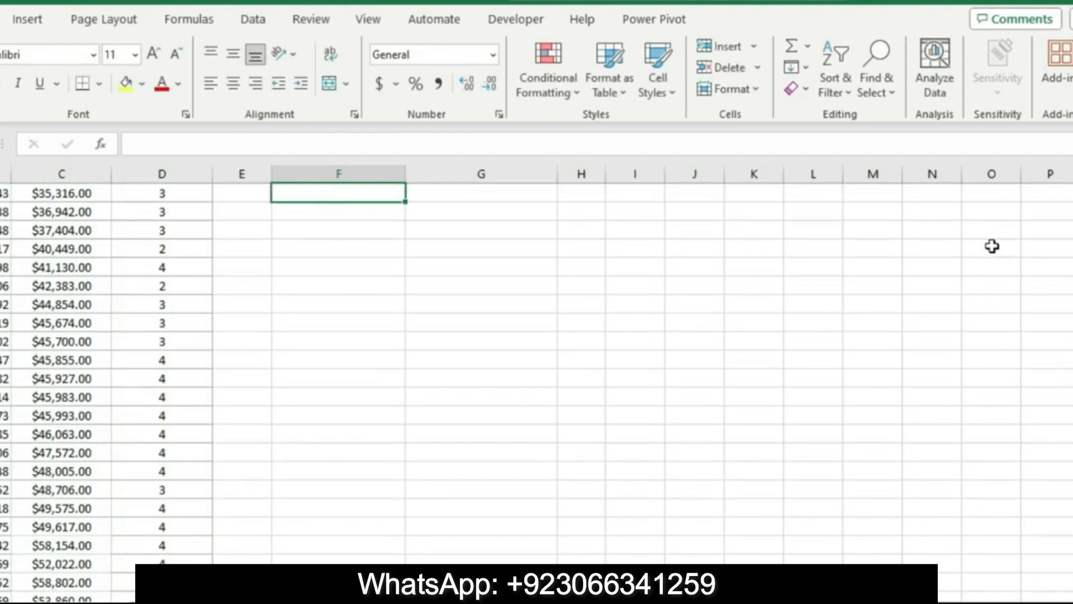
scroll(992, 246, "up", 6)
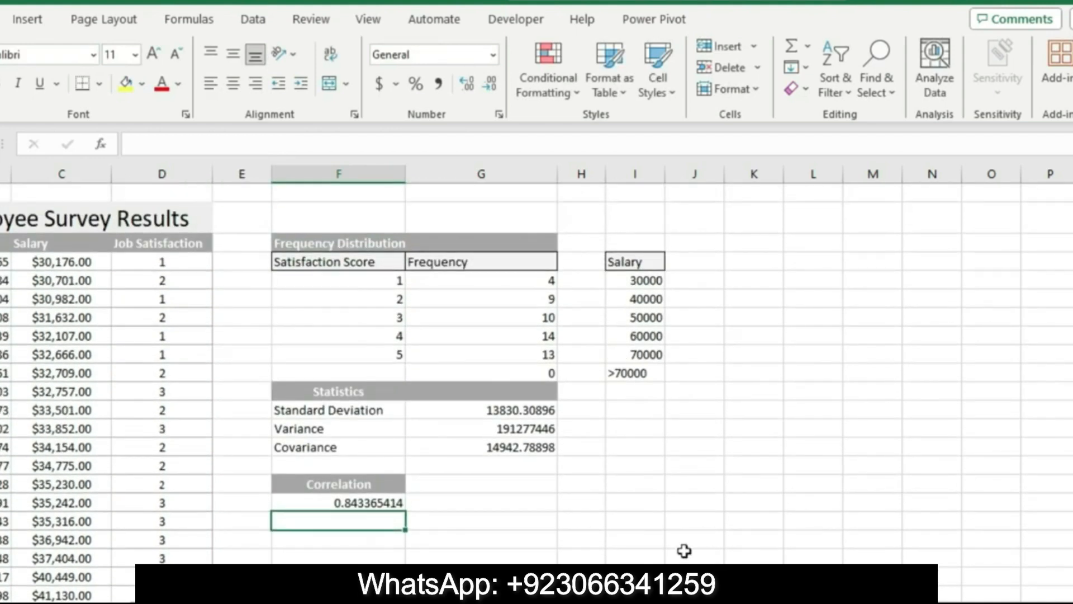
Return to Word, remove the highlight from the step 6 instruction and reset its text to 9 pt
left_click(615, 598)
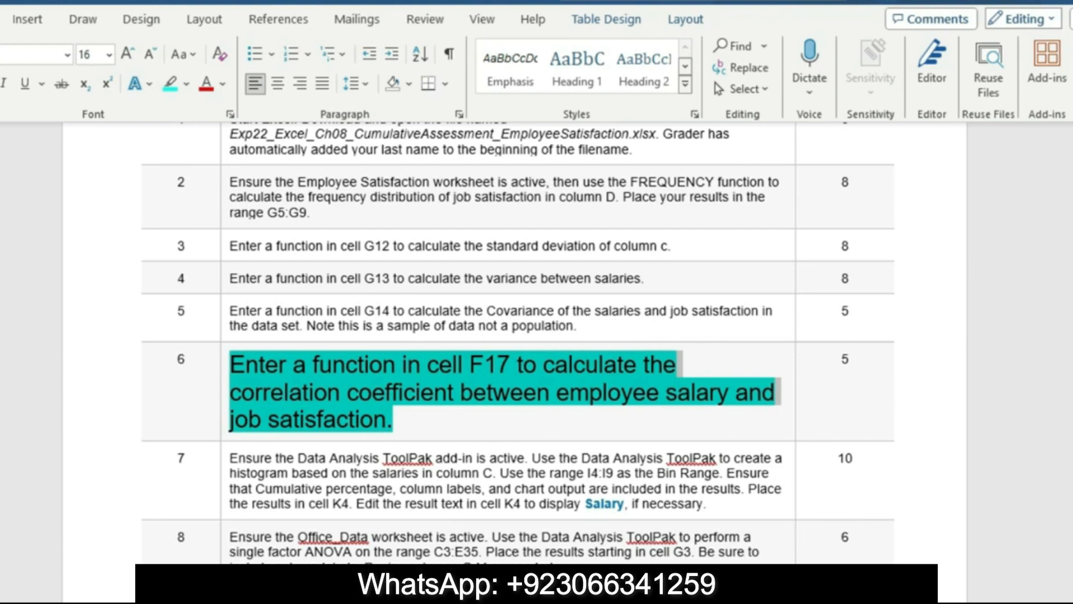
left_click(188, 83)
left_click(210, 191)
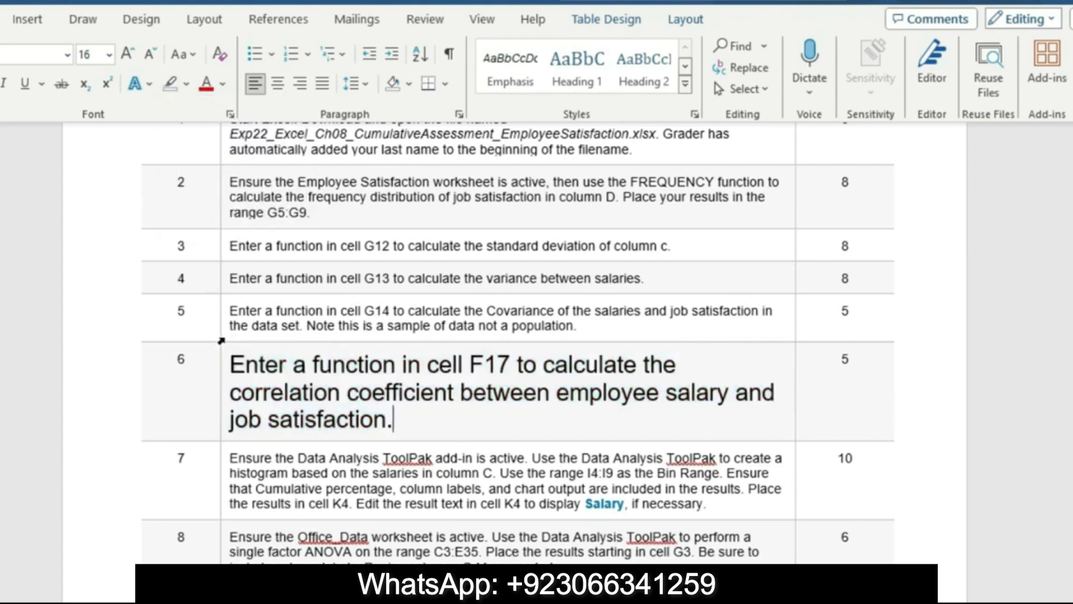
left_click(225, 391)
left_click(349, 329)
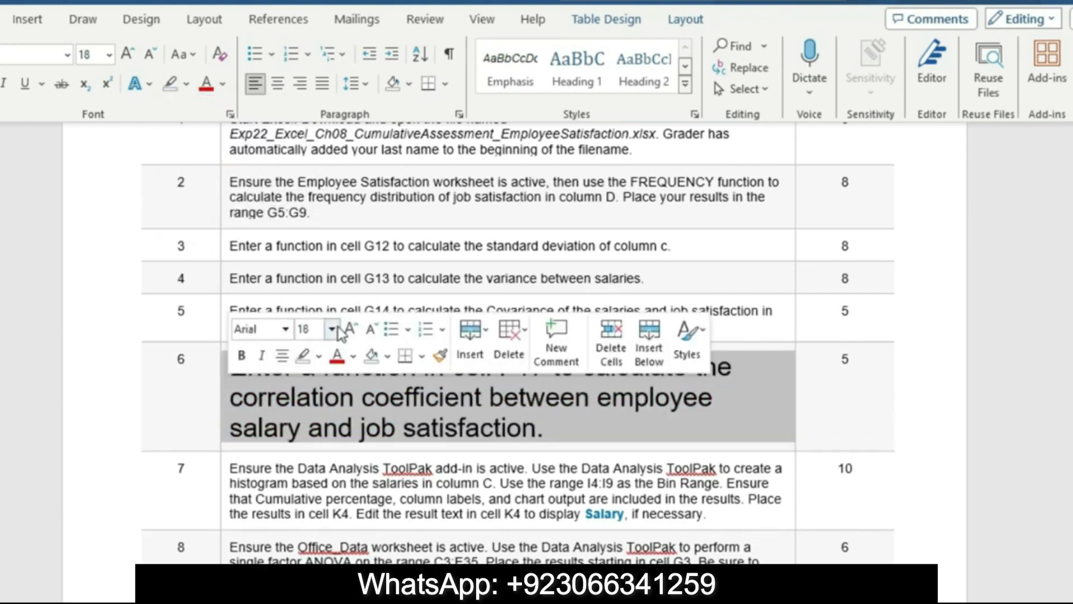
left_click(336, 329)
left_click(316, 15)
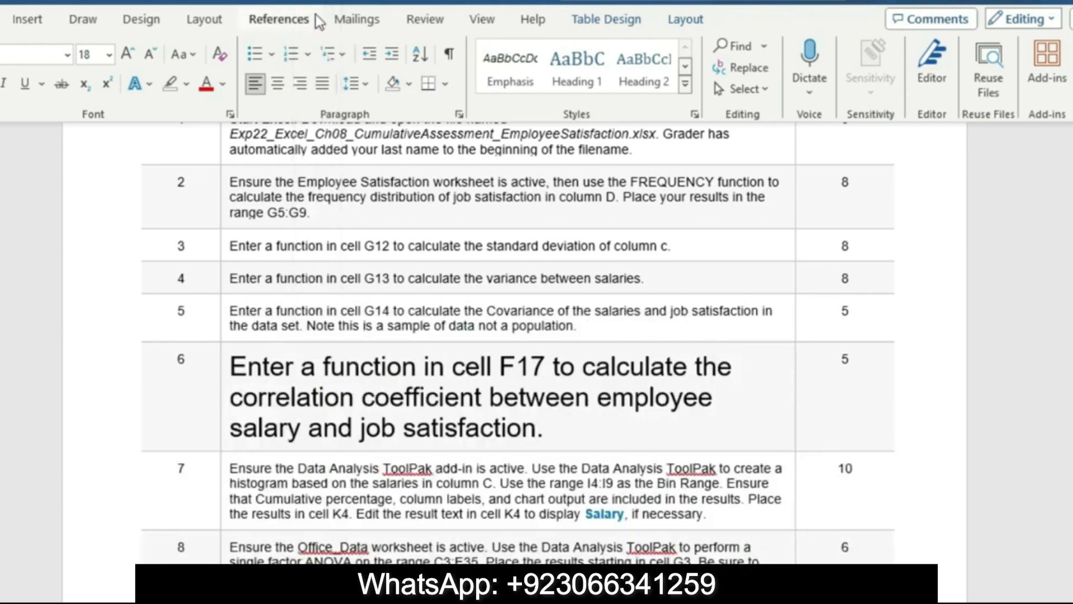
Enlarge the step 7 histogram instruction to 12 pt with turquoise highlighting, and select its text through "Place the results in cell K4."
left_click(222, 445)
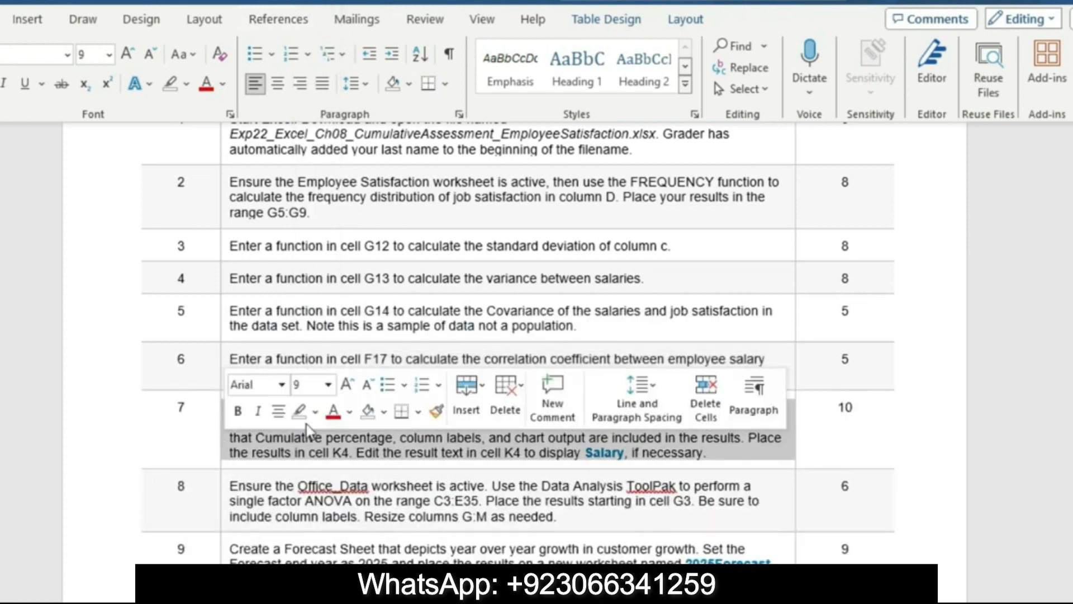
left_click(328, 385)
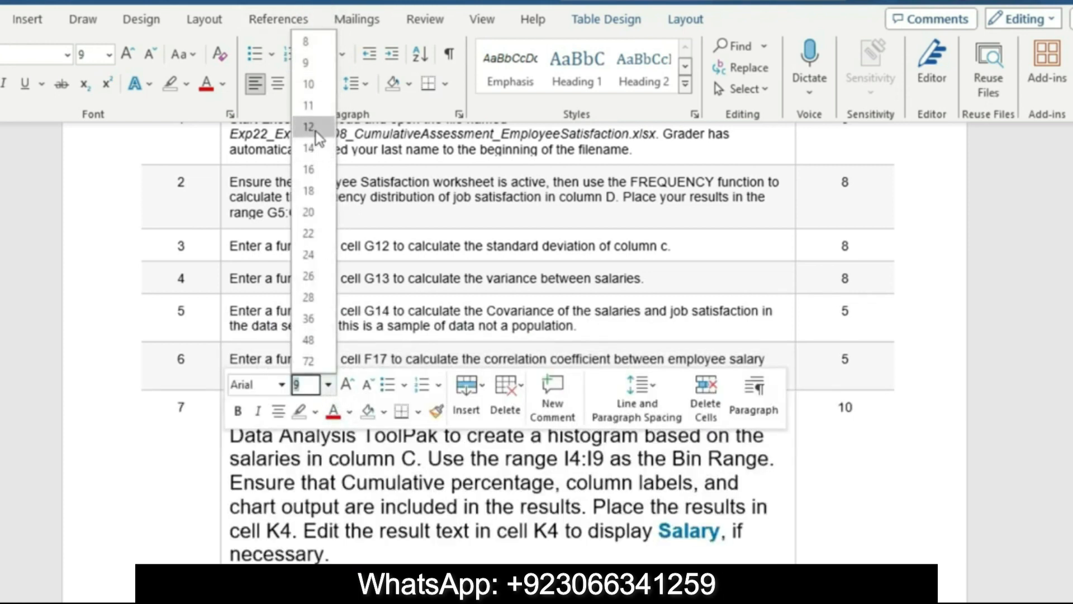
left_click(317, 134)
left_click(188, 85)
left_click(223, 110)
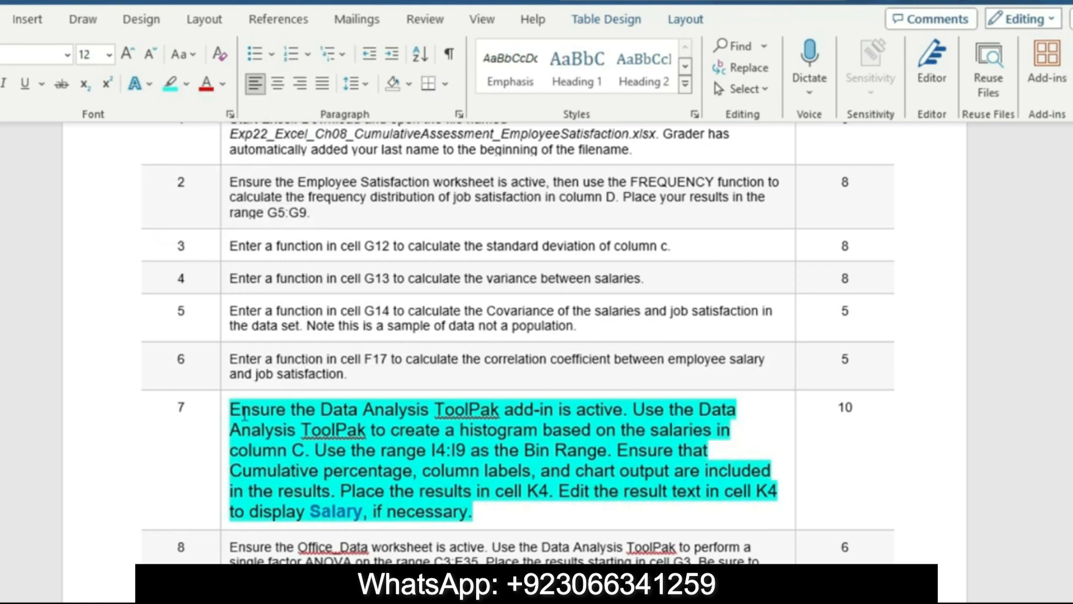
left_click_drag(244, 415, 554, 492)
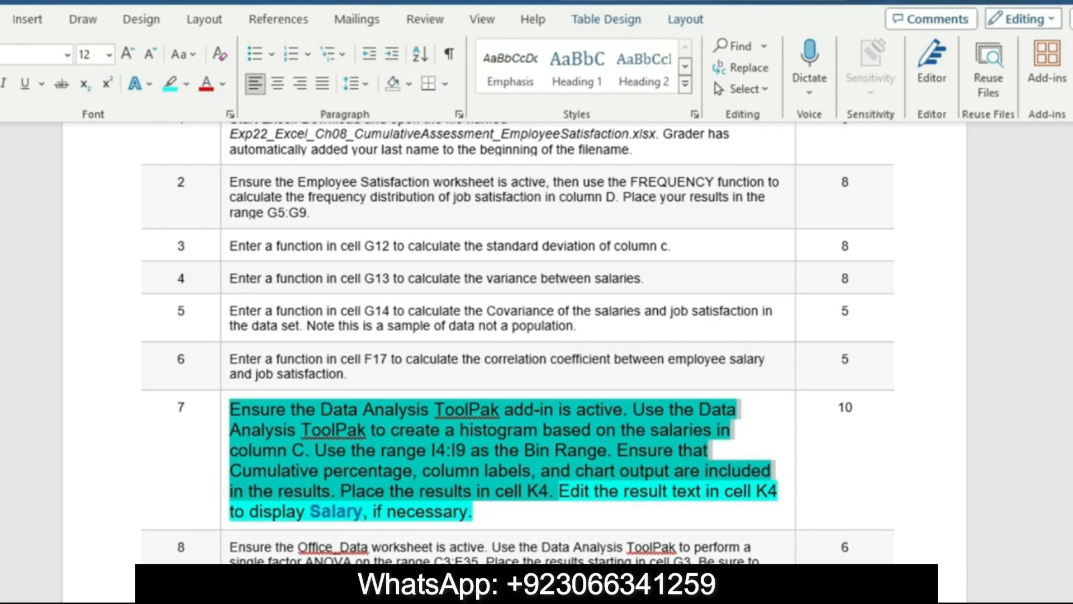
Switch to the Excel workbook and open the Histogram tool of the Data Analysis ToolPak
mouse_move(589, 600)
left_click(589, 570)
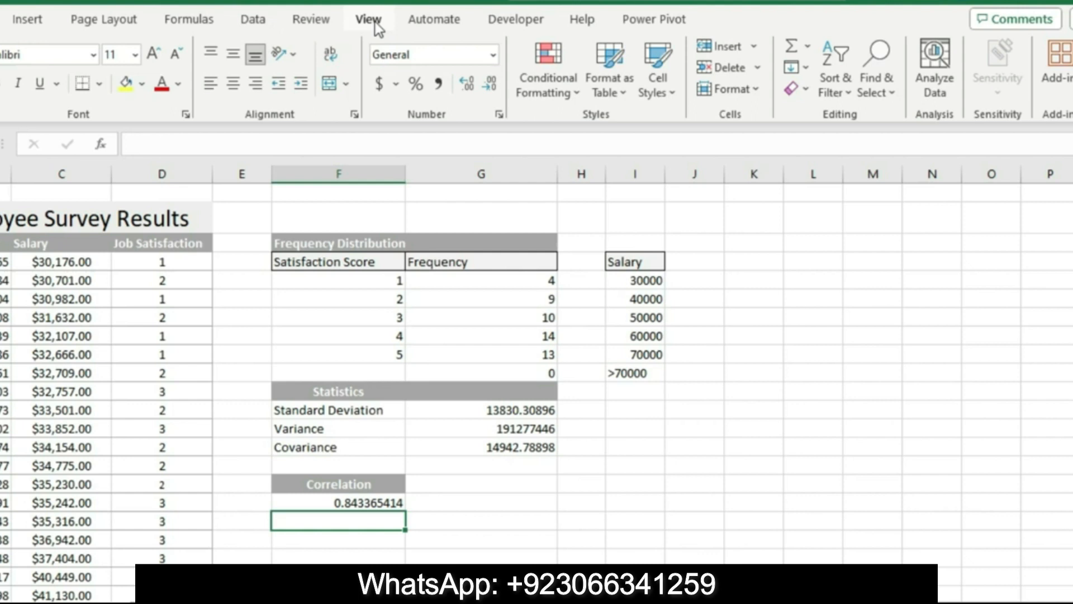
left_click(273, 22)
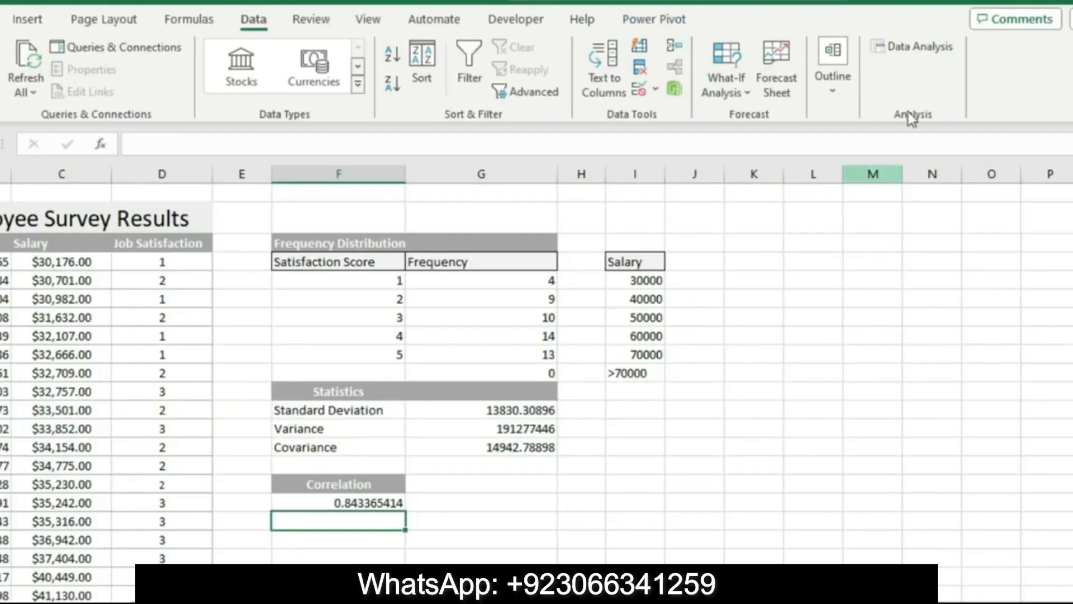
left_click(923, 45)
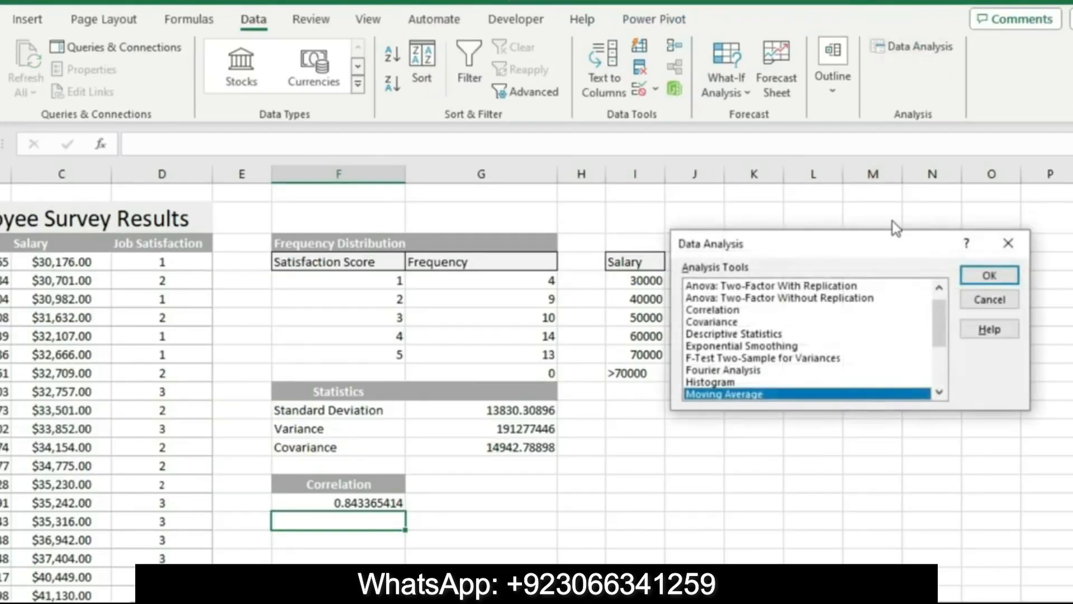
left_click(766, 383)
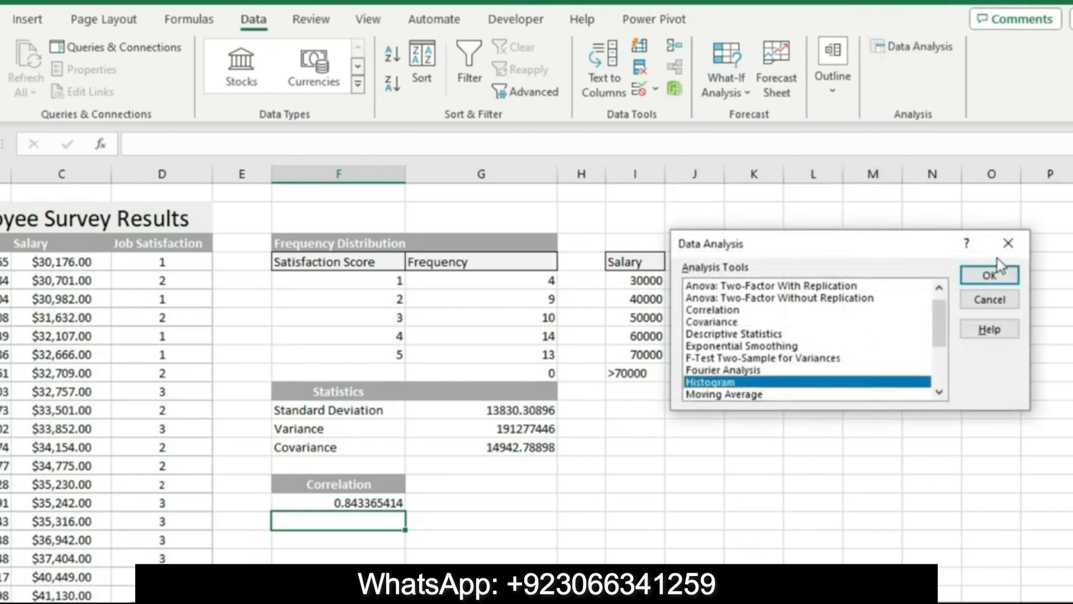
left_click(990, 277)
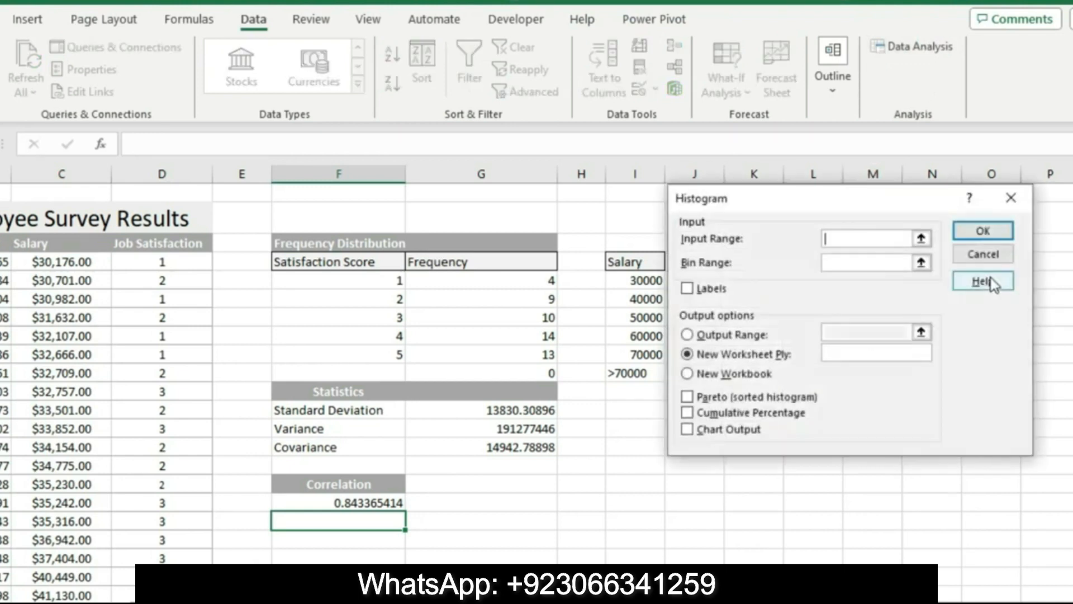